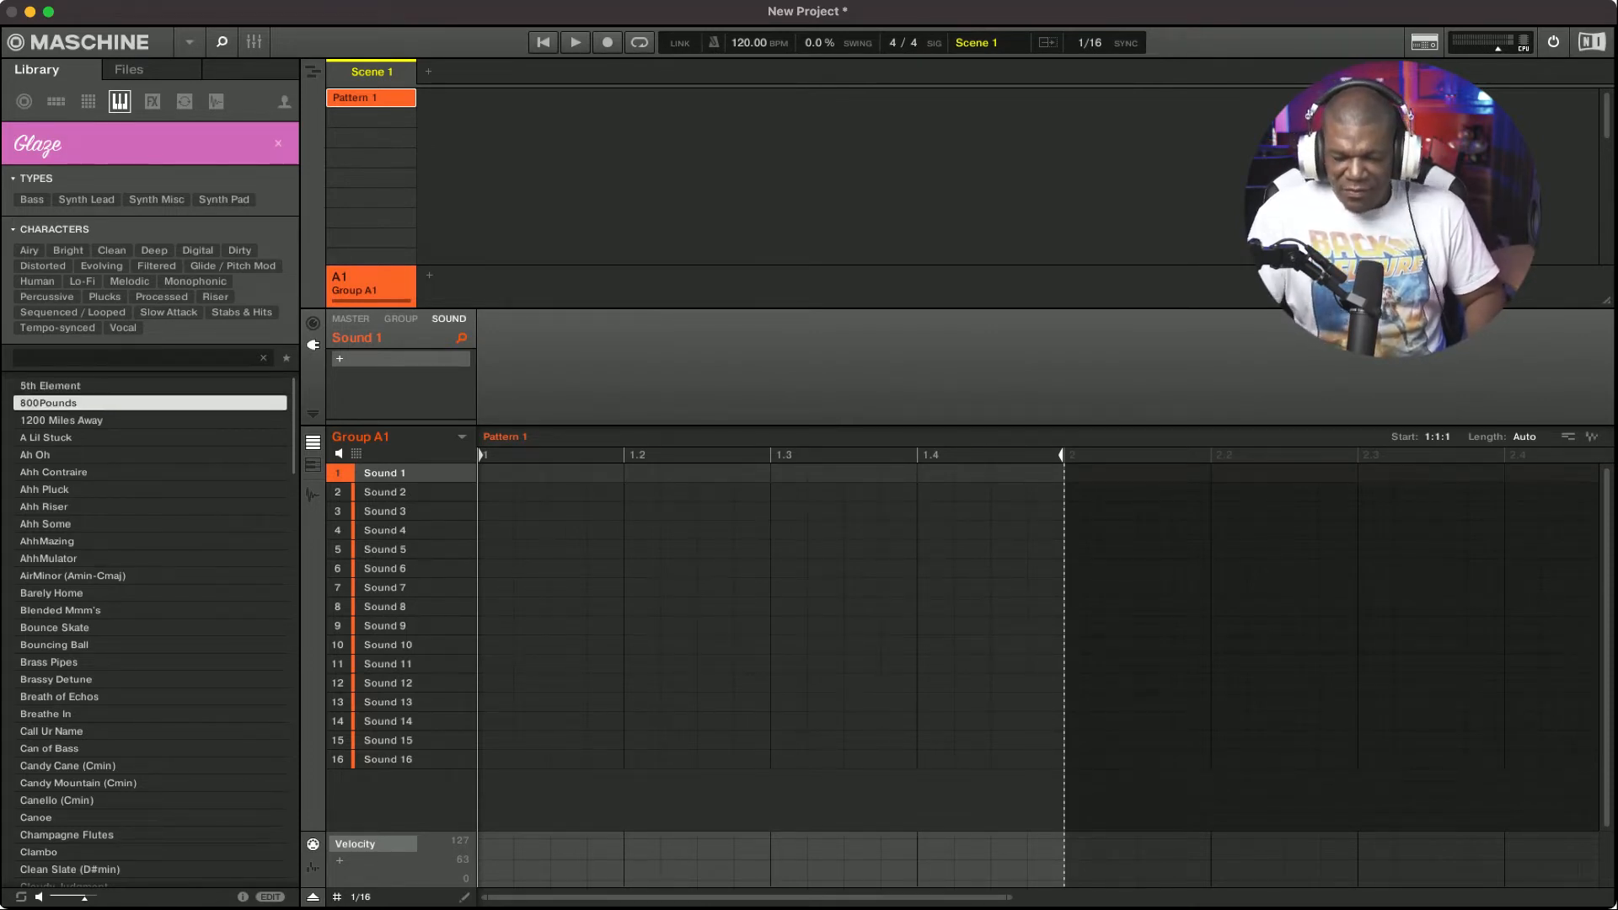
Step: Audition Glaze presets down to AhhMazing, then return to 5th Element and load it on Sound 1
key(Down)
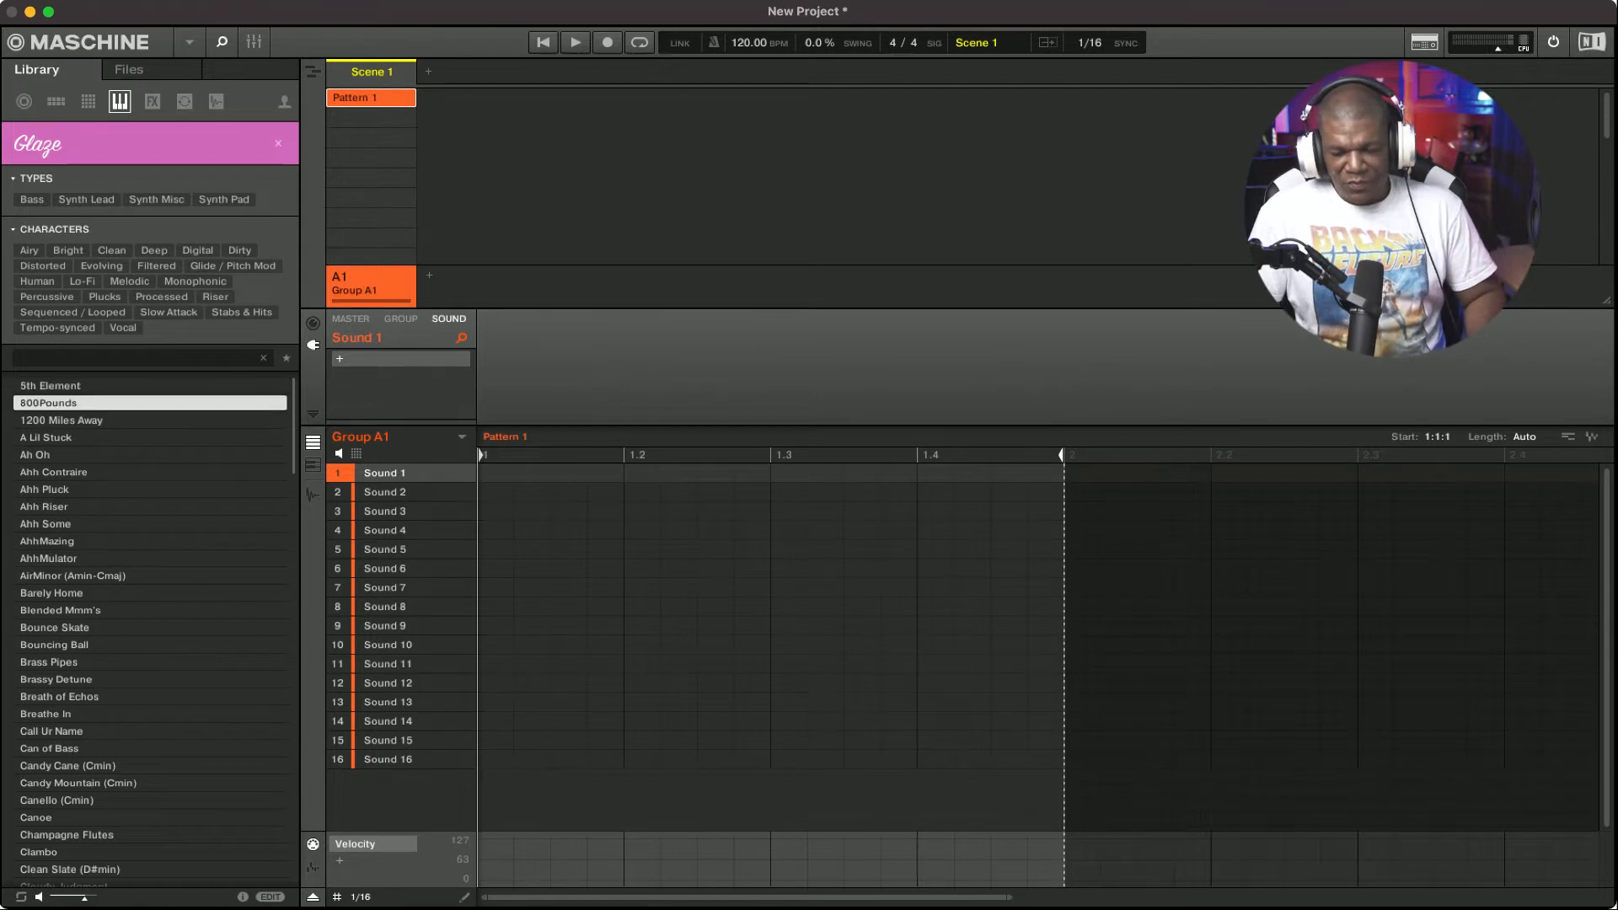
key(Down)
key(Down)
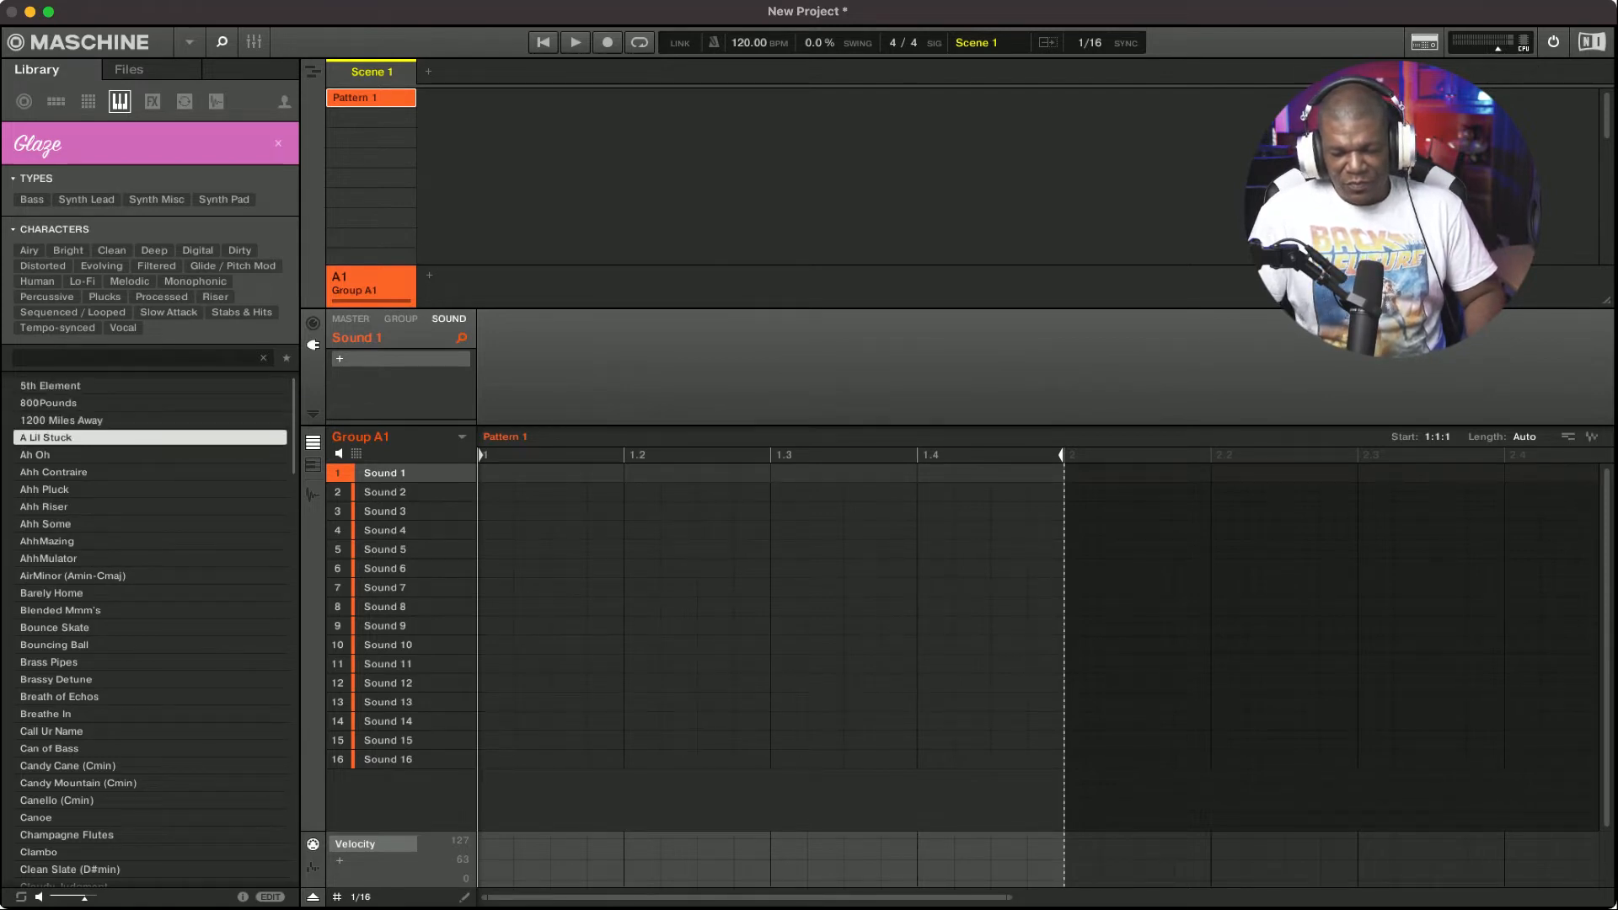
key(Down)
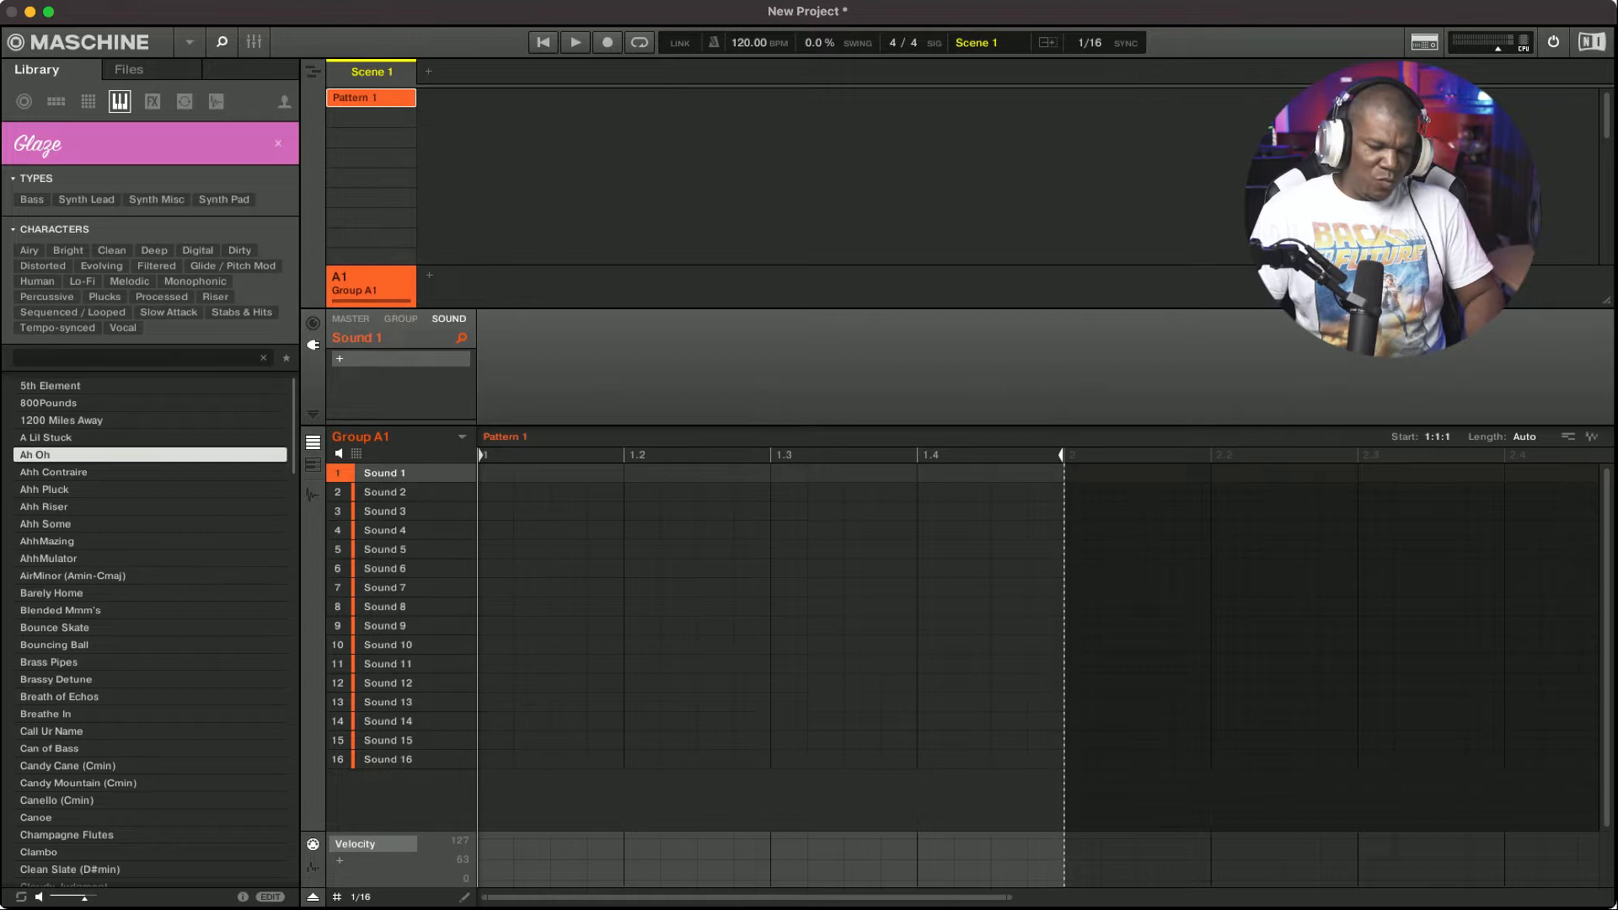
key(Down)
key(Down)
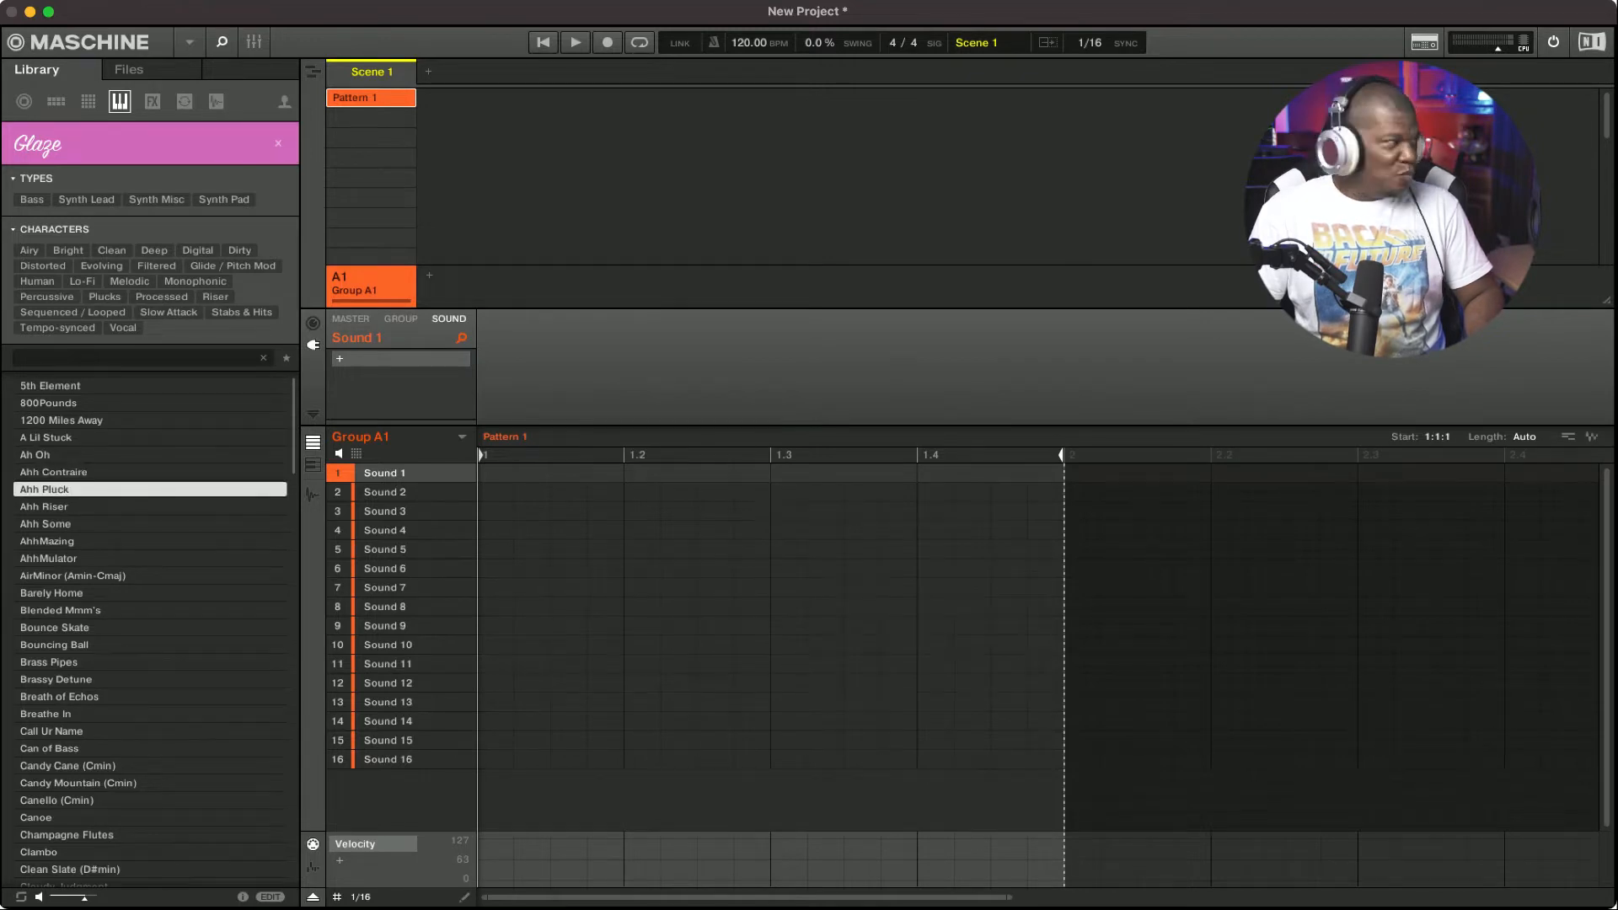
key(Down)
key(Down)
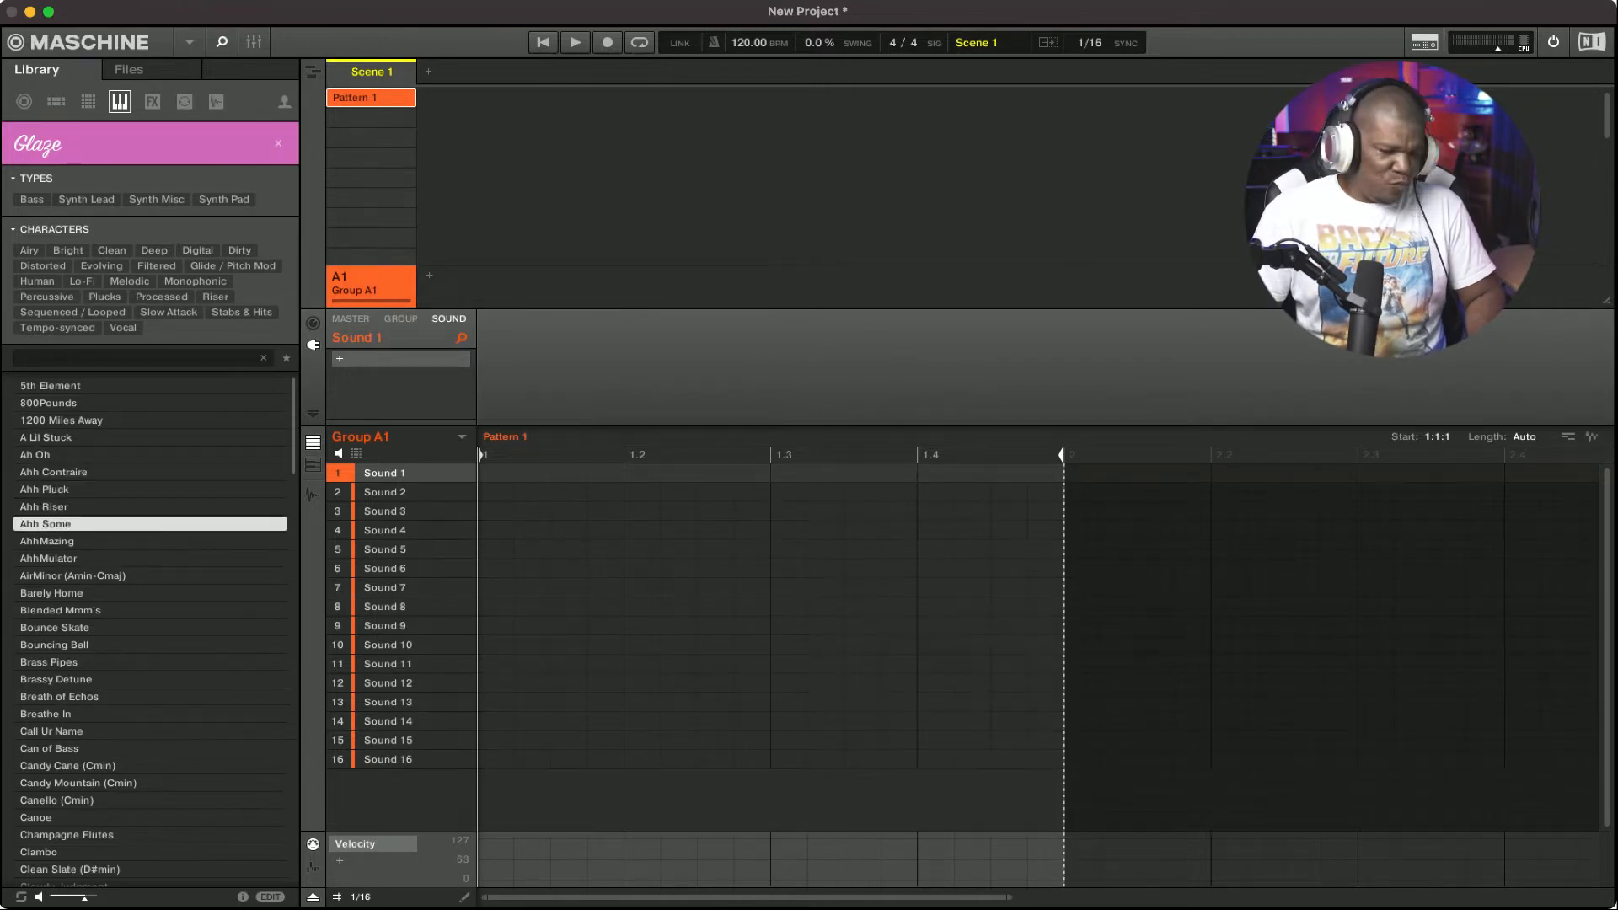
key(Down)
key(Down)
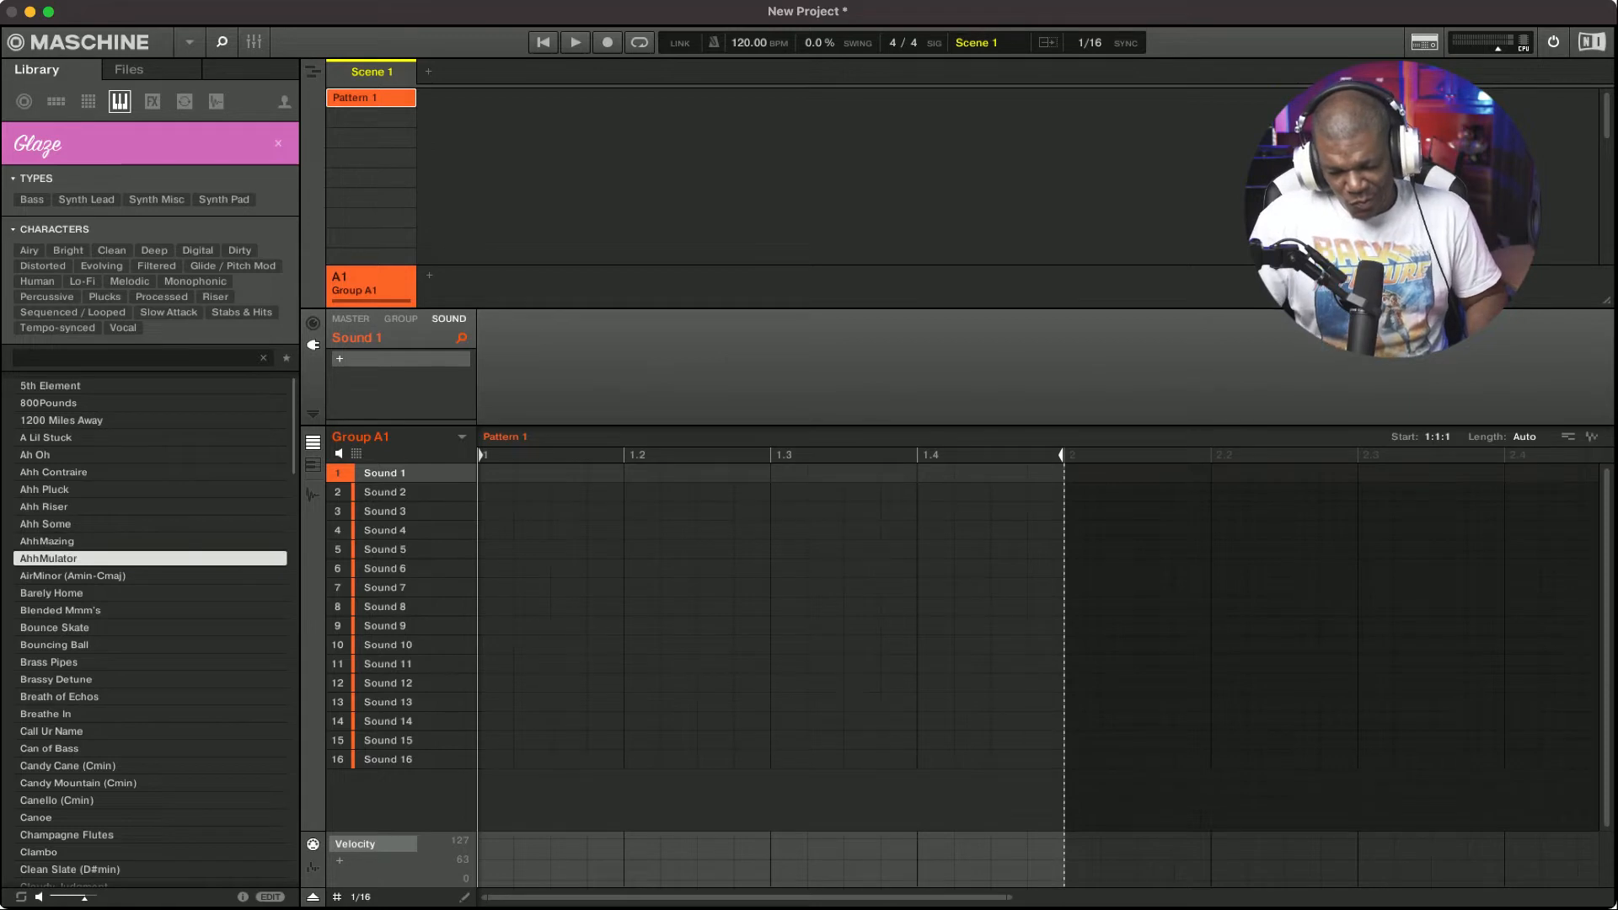
key(Down)
key(Down)
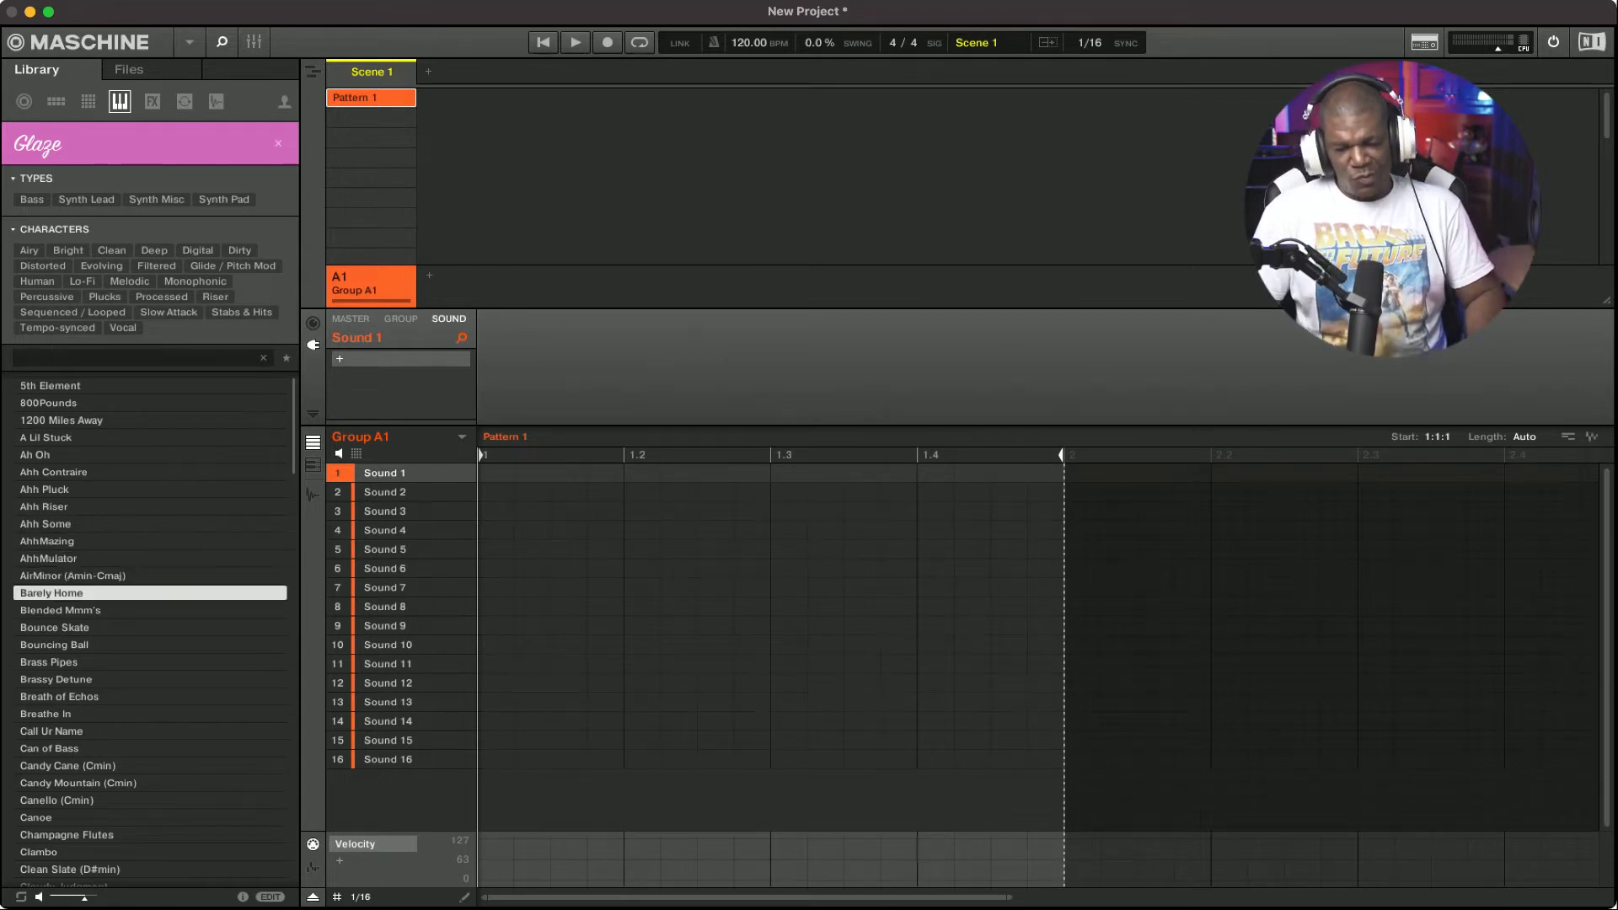
key(Up)
key(Up)
key(Up)
key(Up)
key(Up)
key(Up)
key(Up)
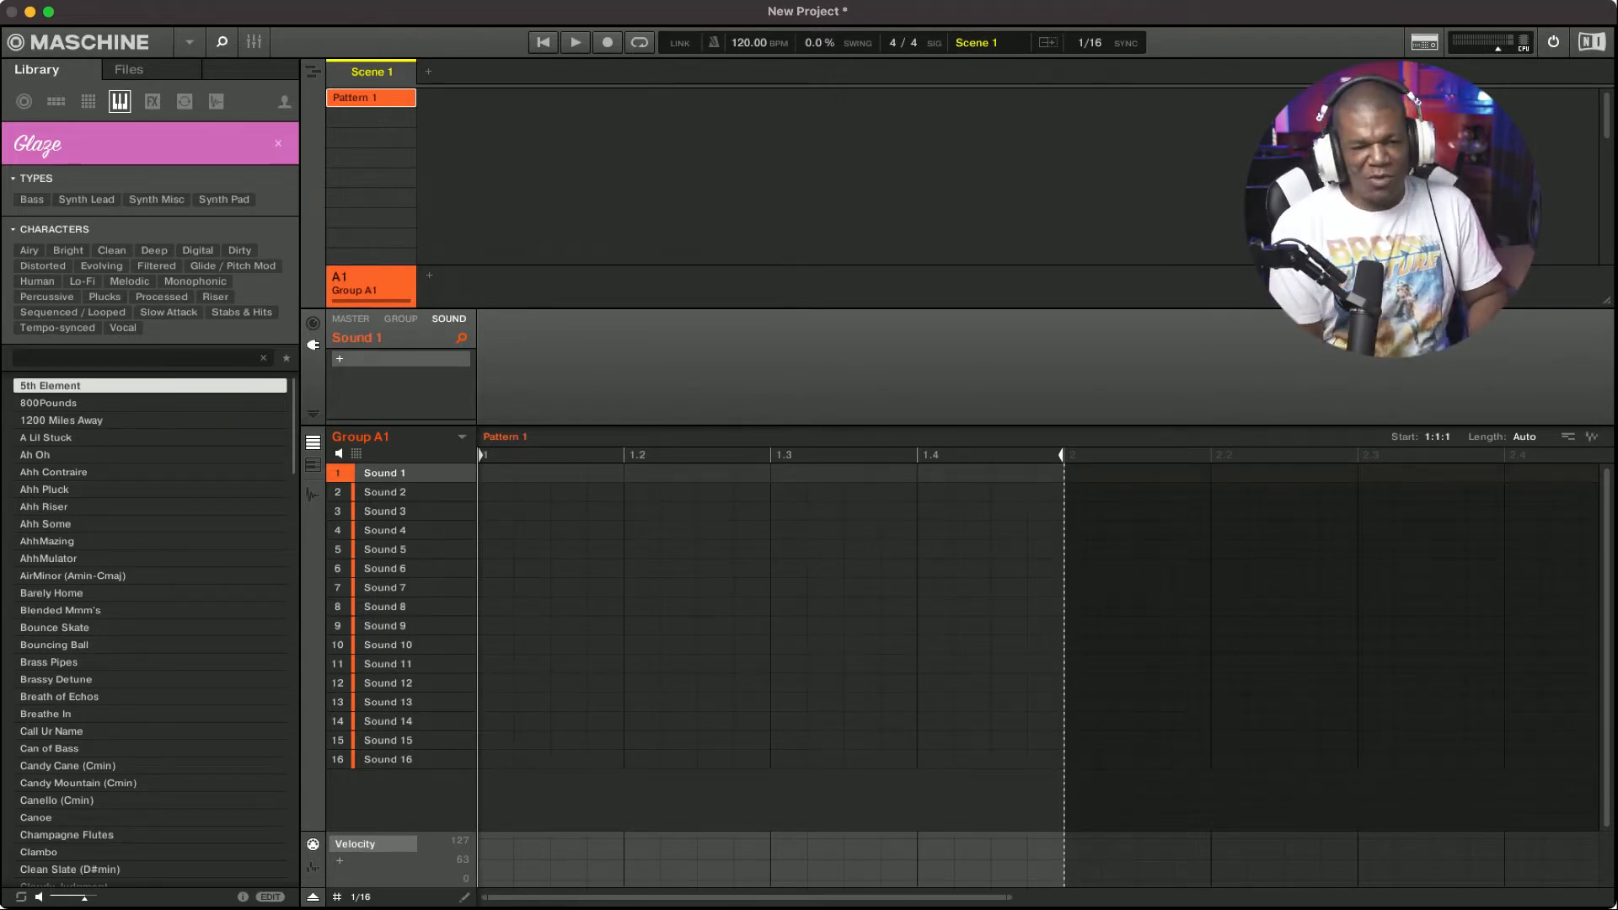
key(Return)
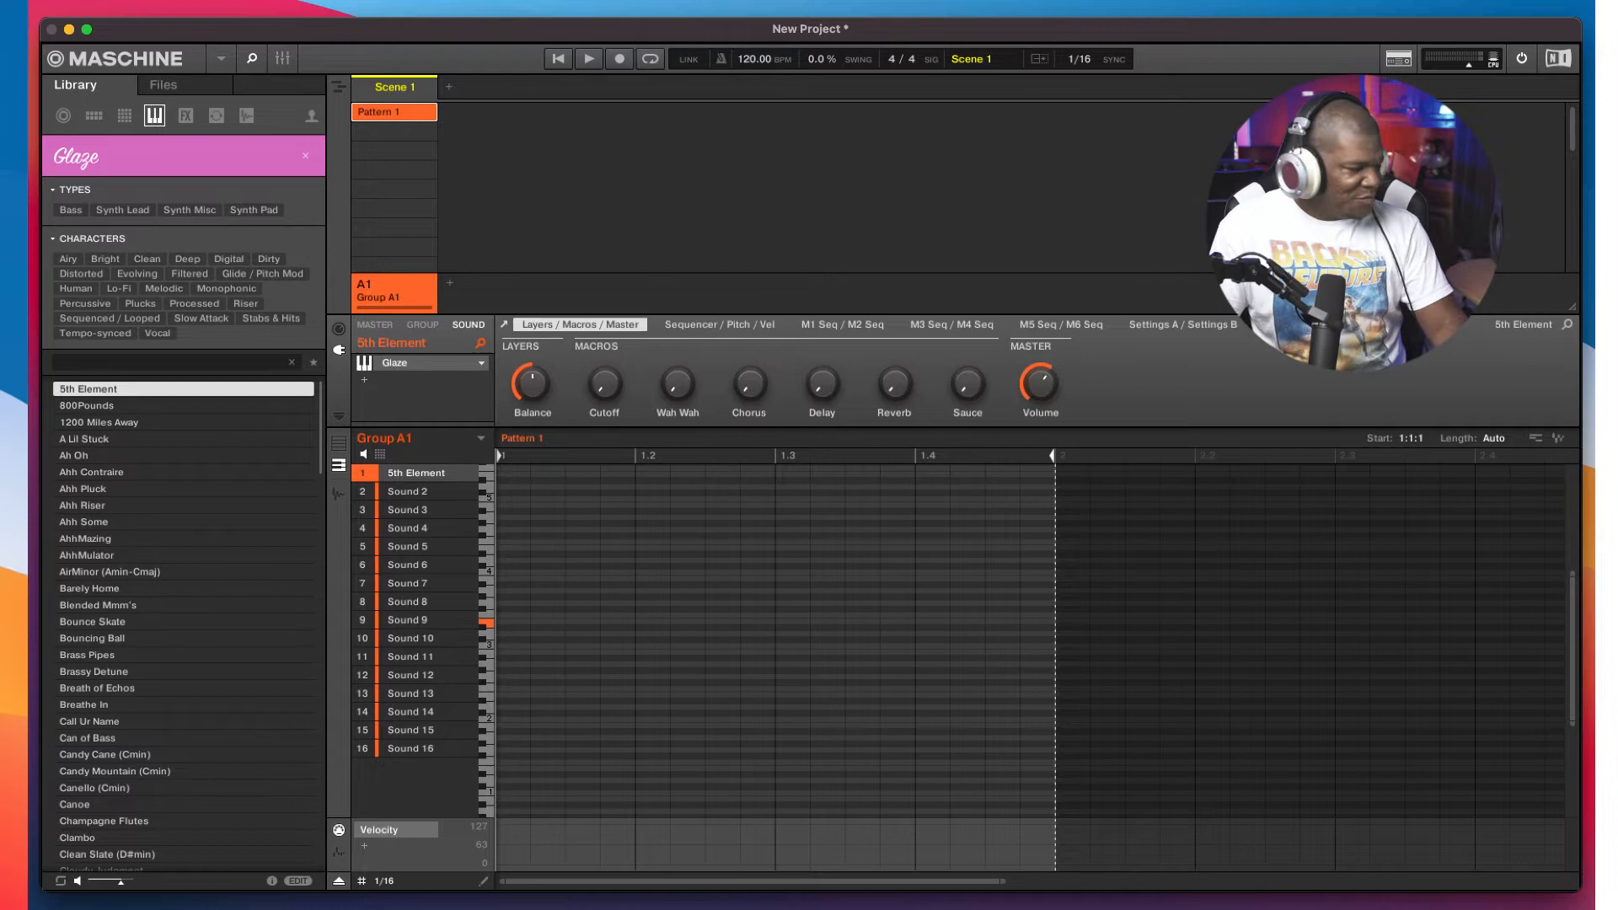
Step: Show the Glaze plug-in's floating window from Sound 1 and reposition it
double_click(410, 364)
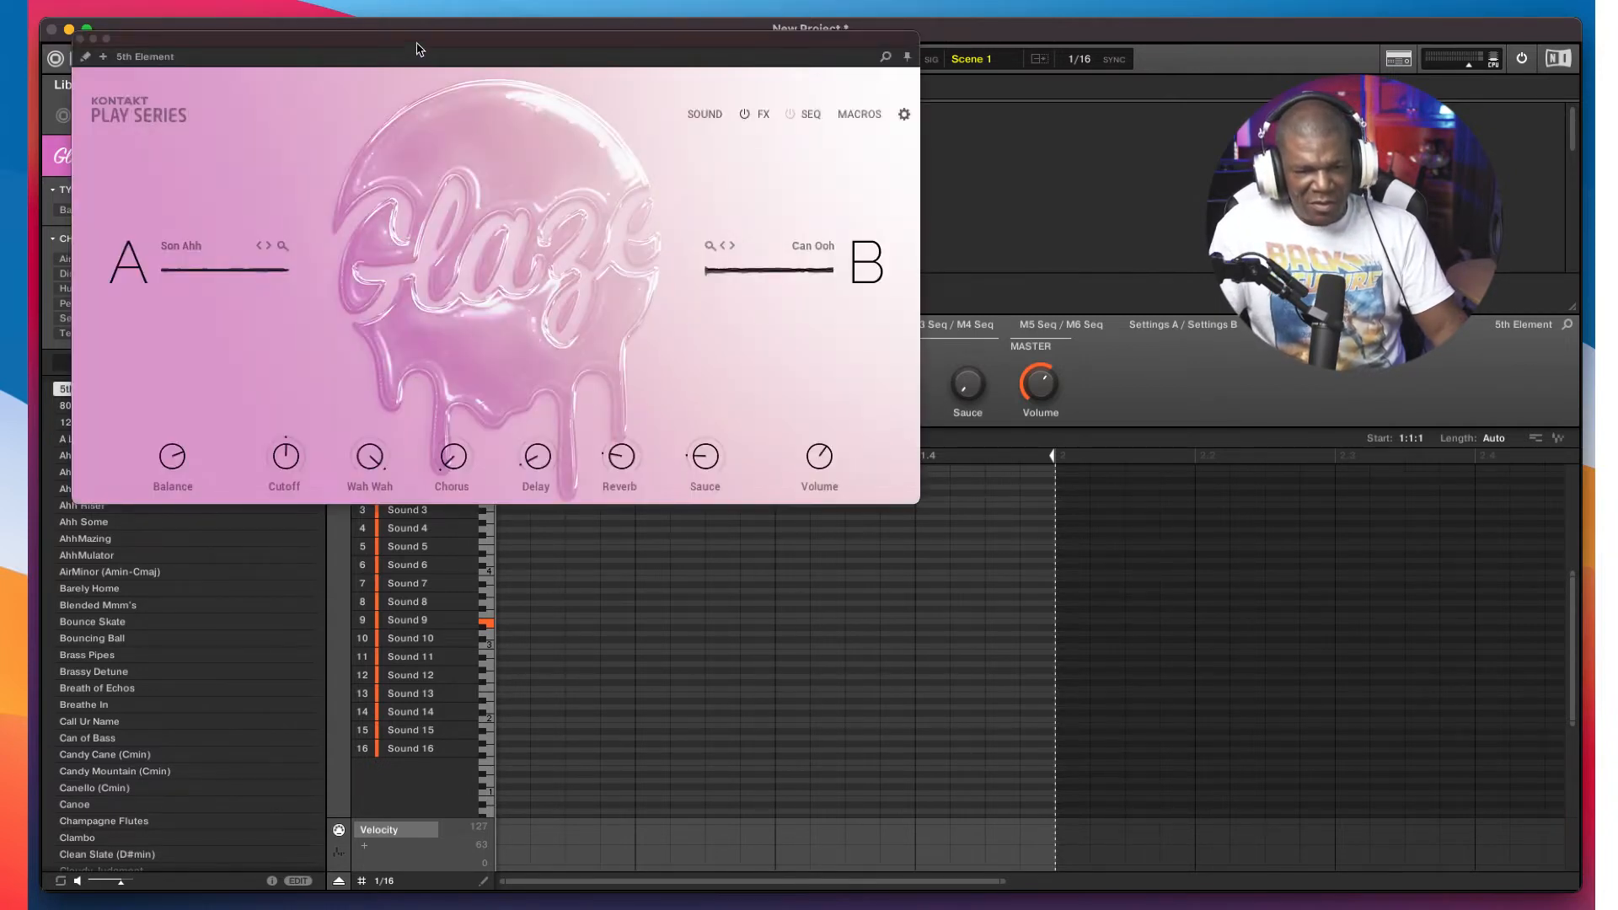
mouse_move(395, 40)
mouse_down()
mouse_move(807, 263)
mouse_move(888, 175)
mouse_up()
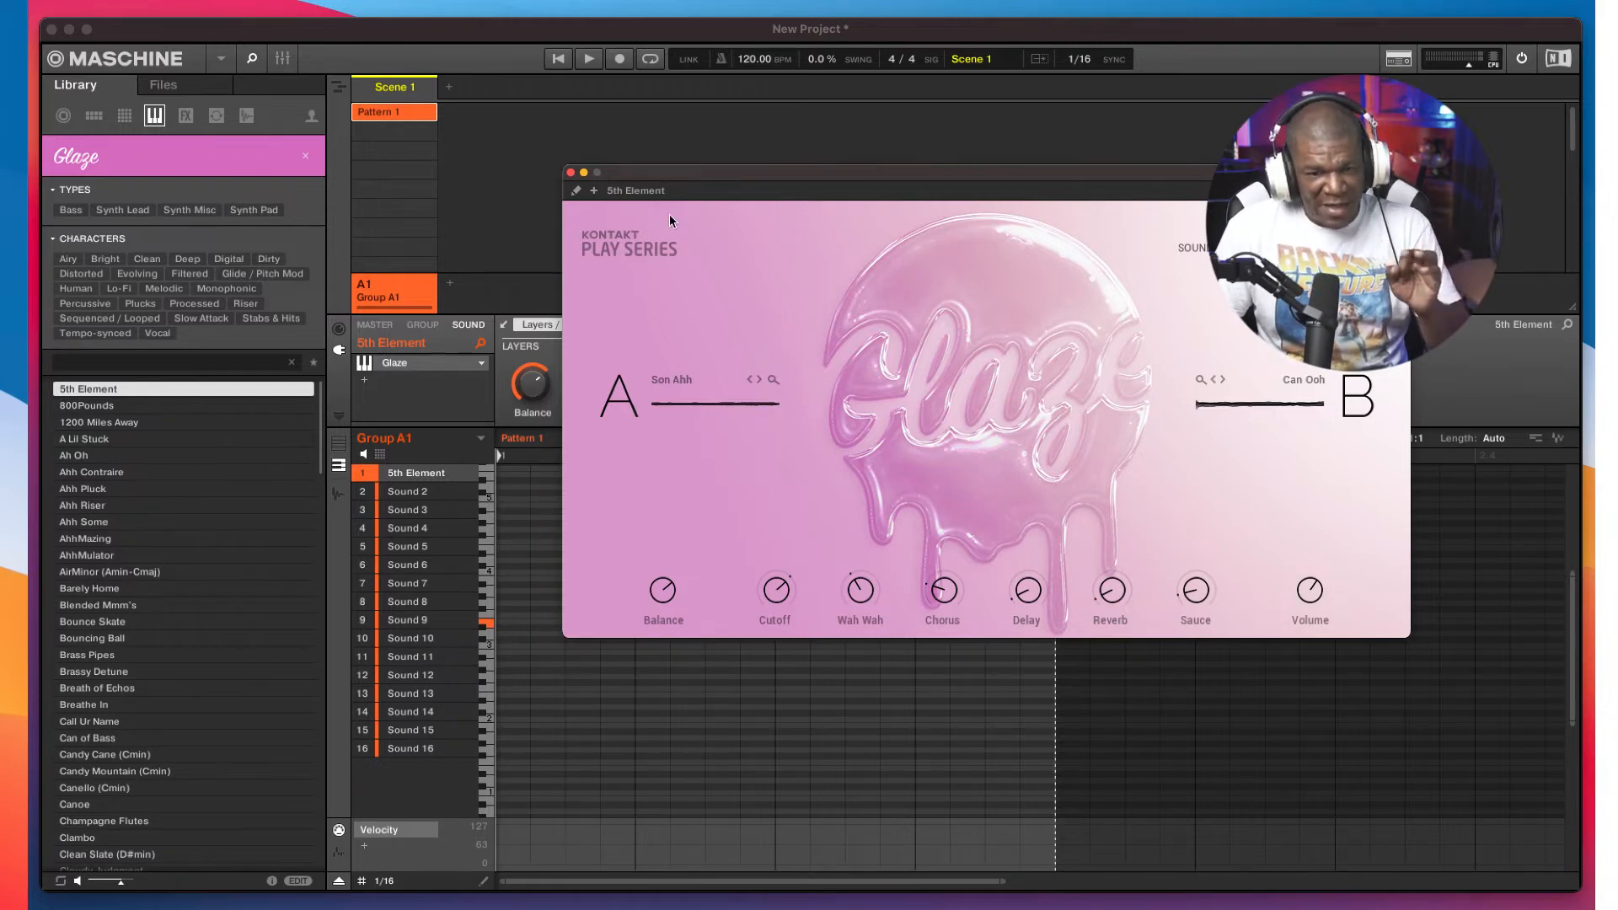
Step: Switch the Glaze window to the full Kontakt view and move it up and left
click(575, 189)
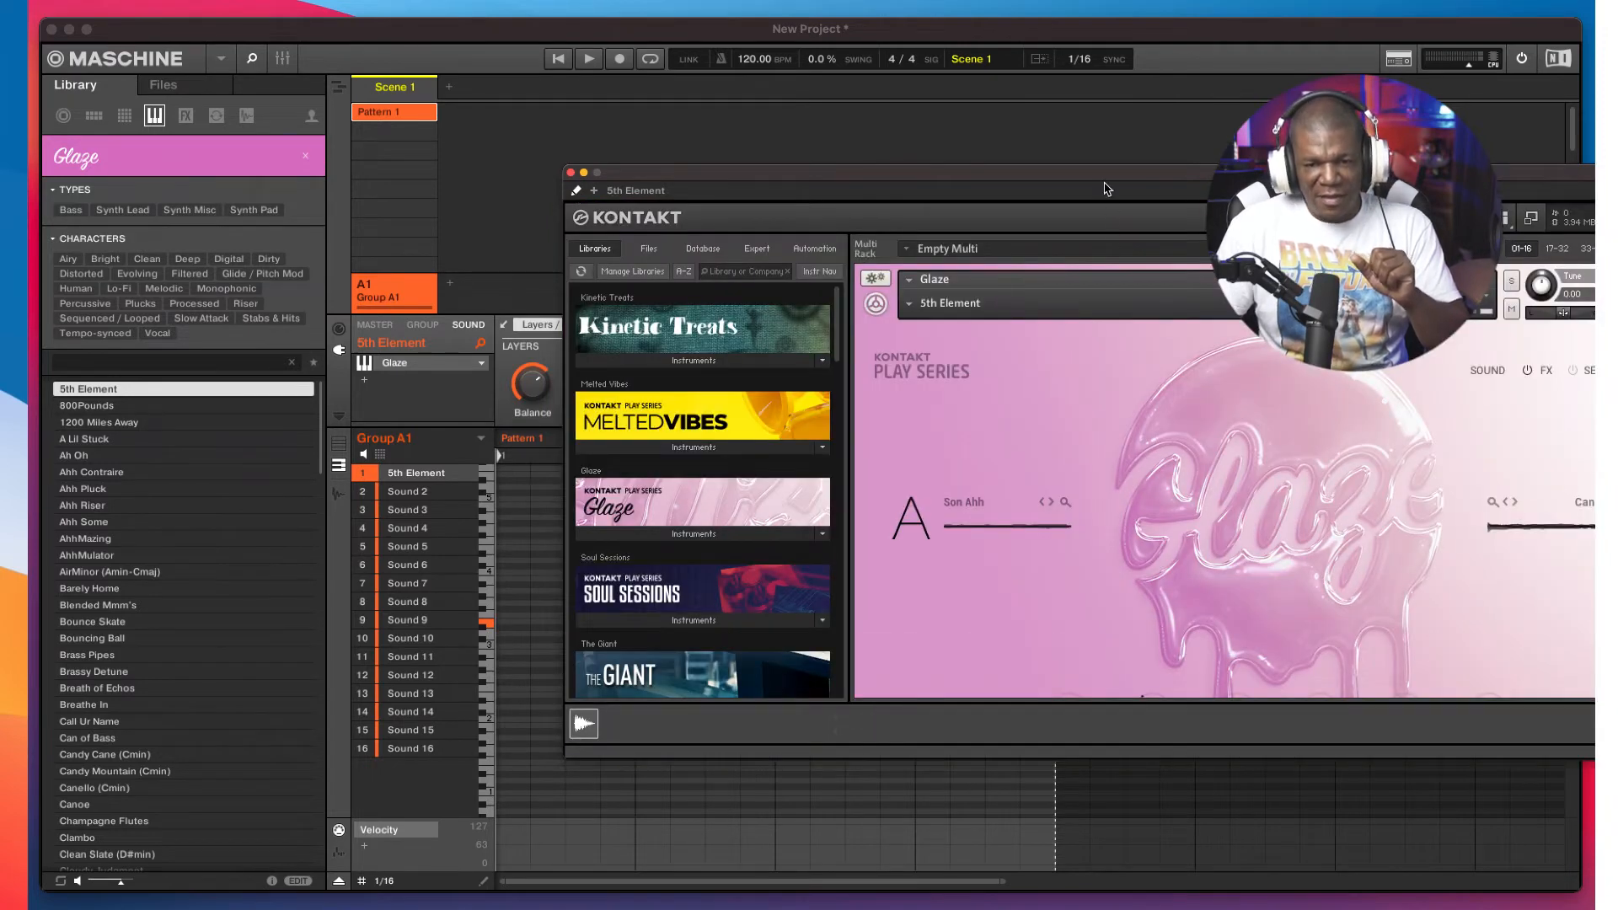
mouse_move(1024, 177)
mouse_down()
mouse_move(802, 135)
mouse_move(739, 187)
mouse_up()
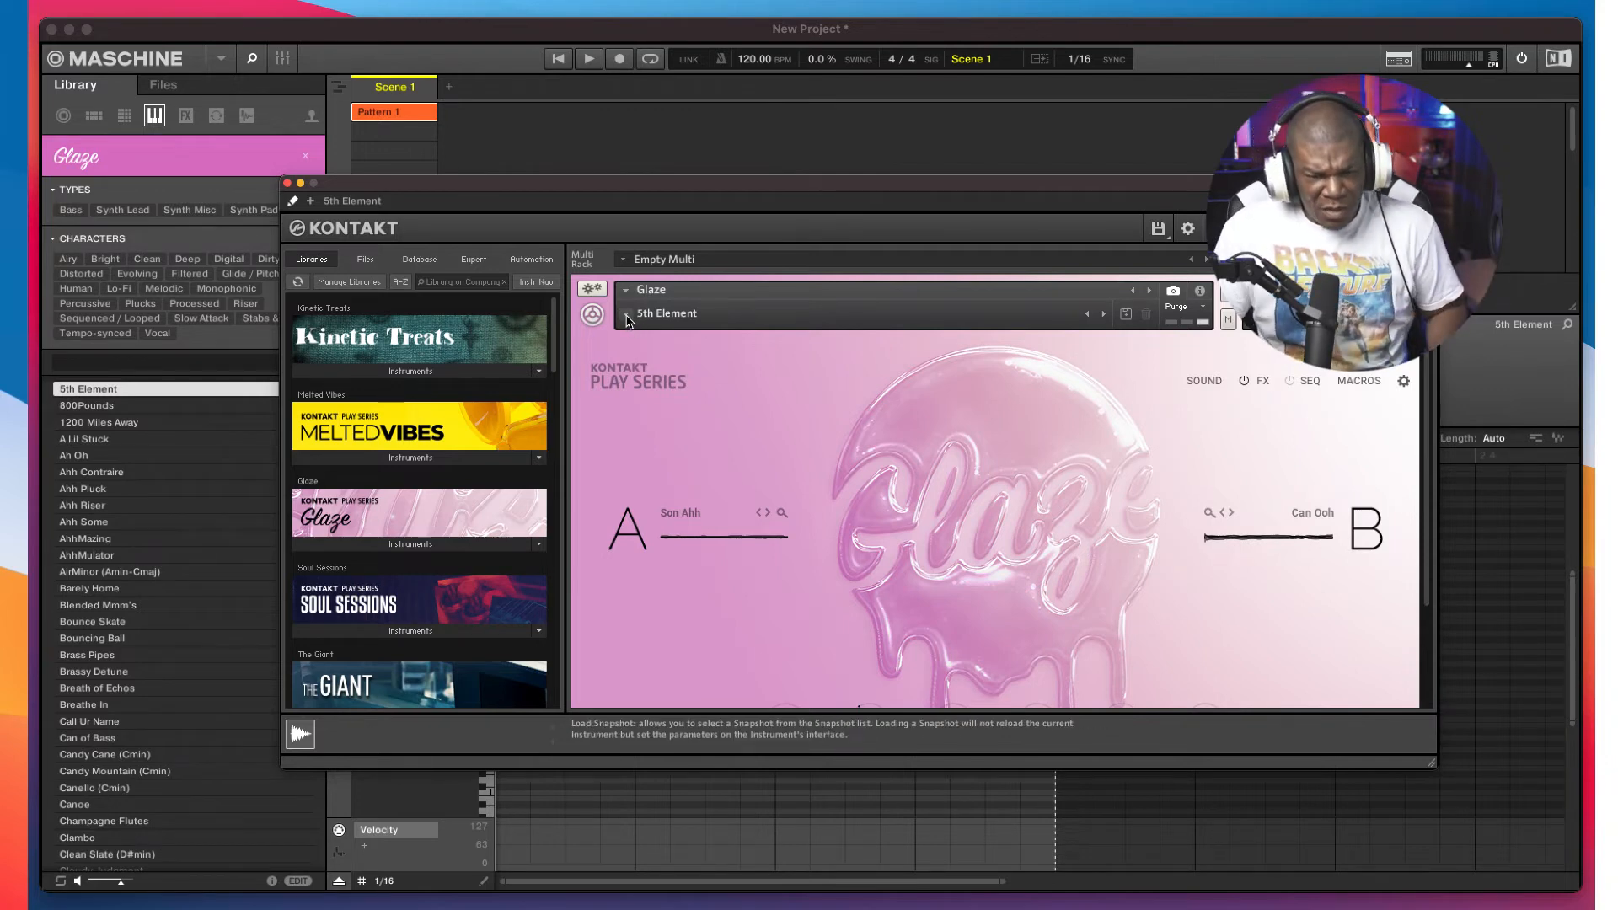
click(627, 318)
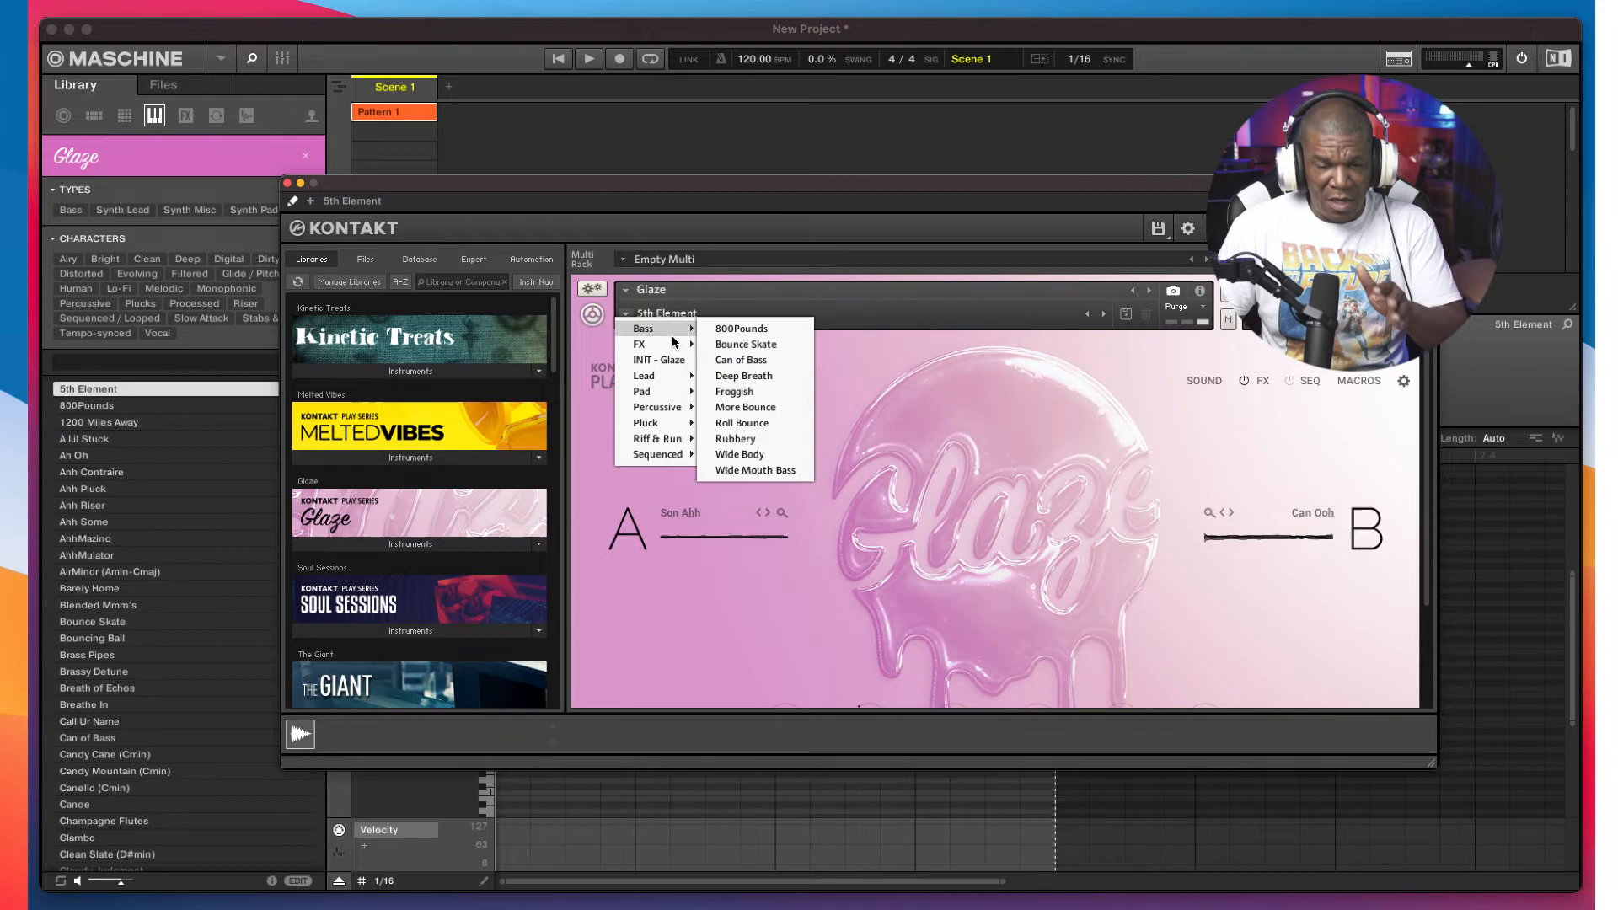
mouse_move(650, 344)
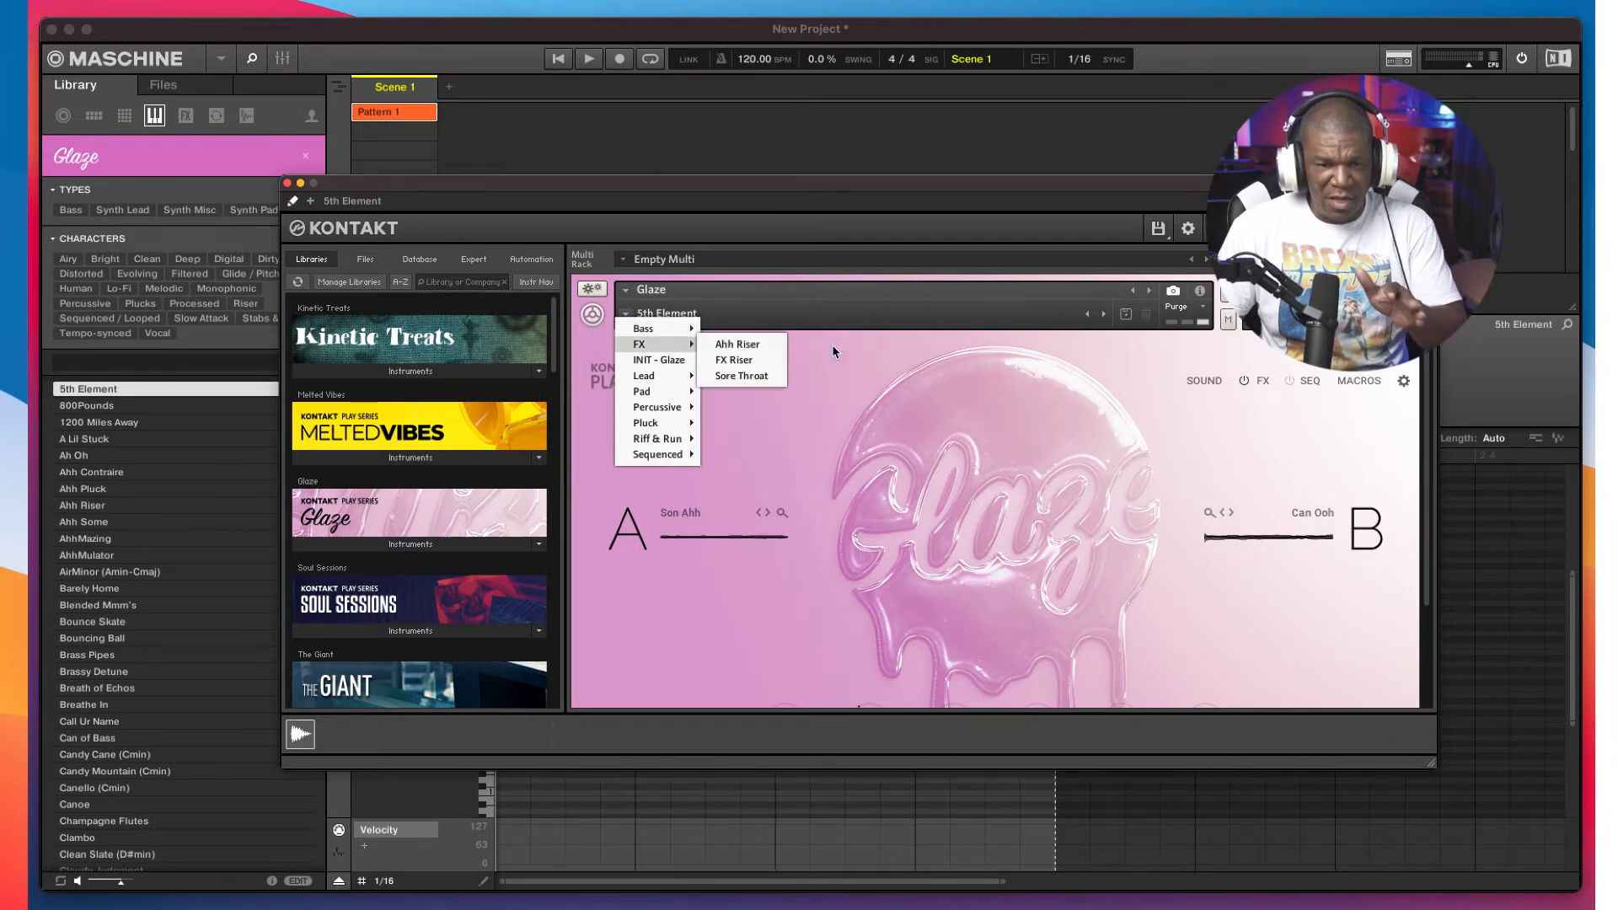
click(804, 317)
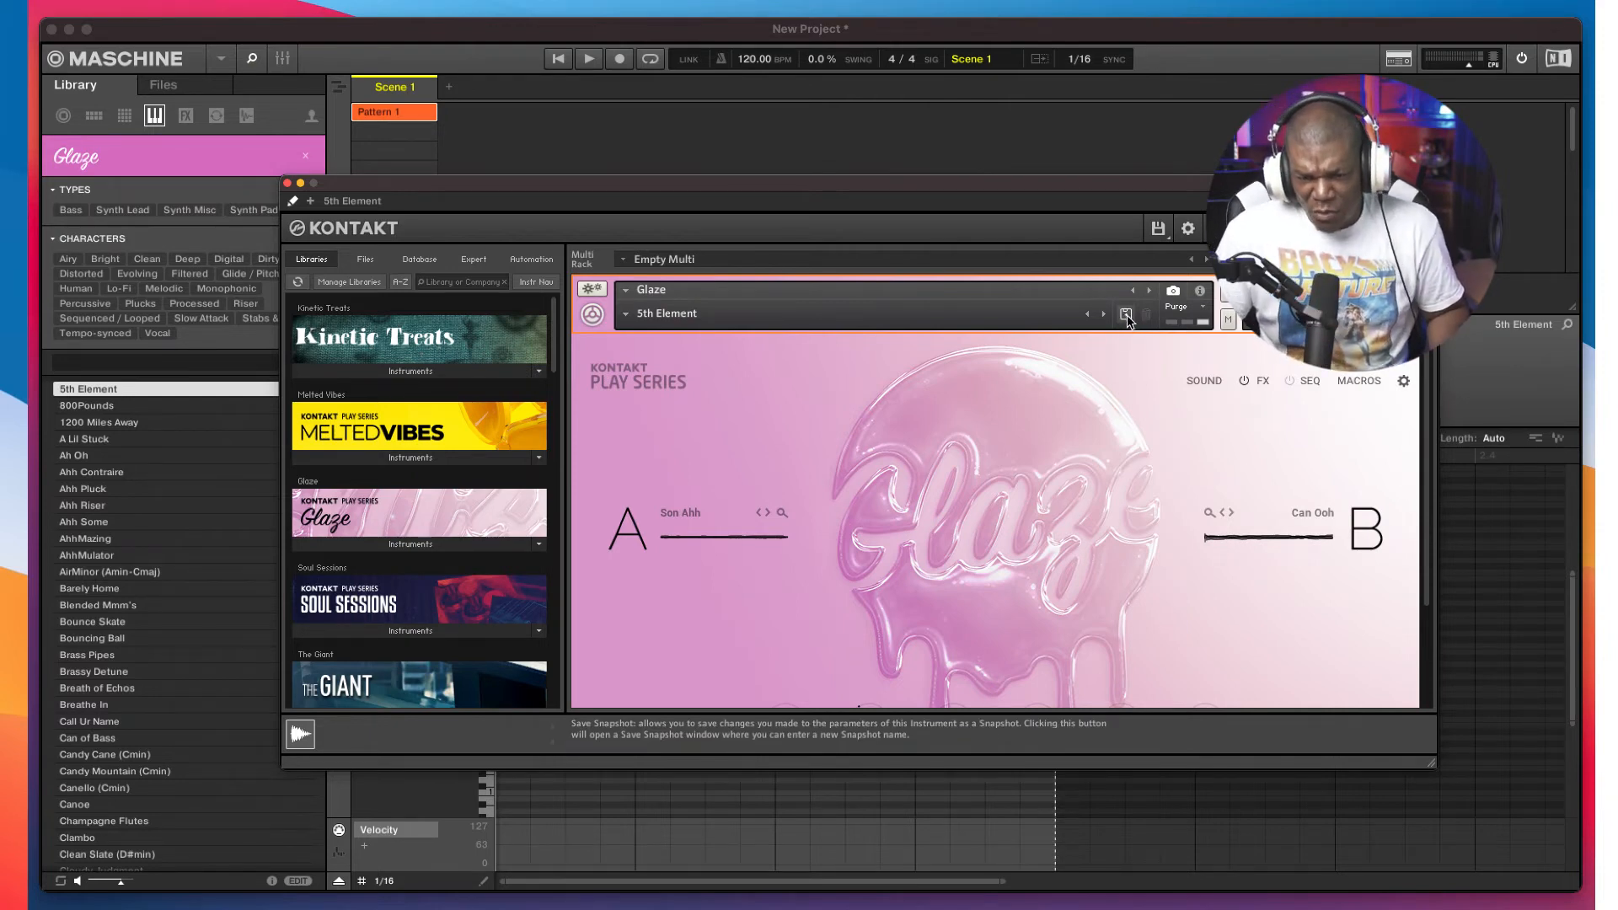
Step: Save the current Glaze settings as a user snapshot renamed from 5th Element to 6th Element
click(1125, 316)
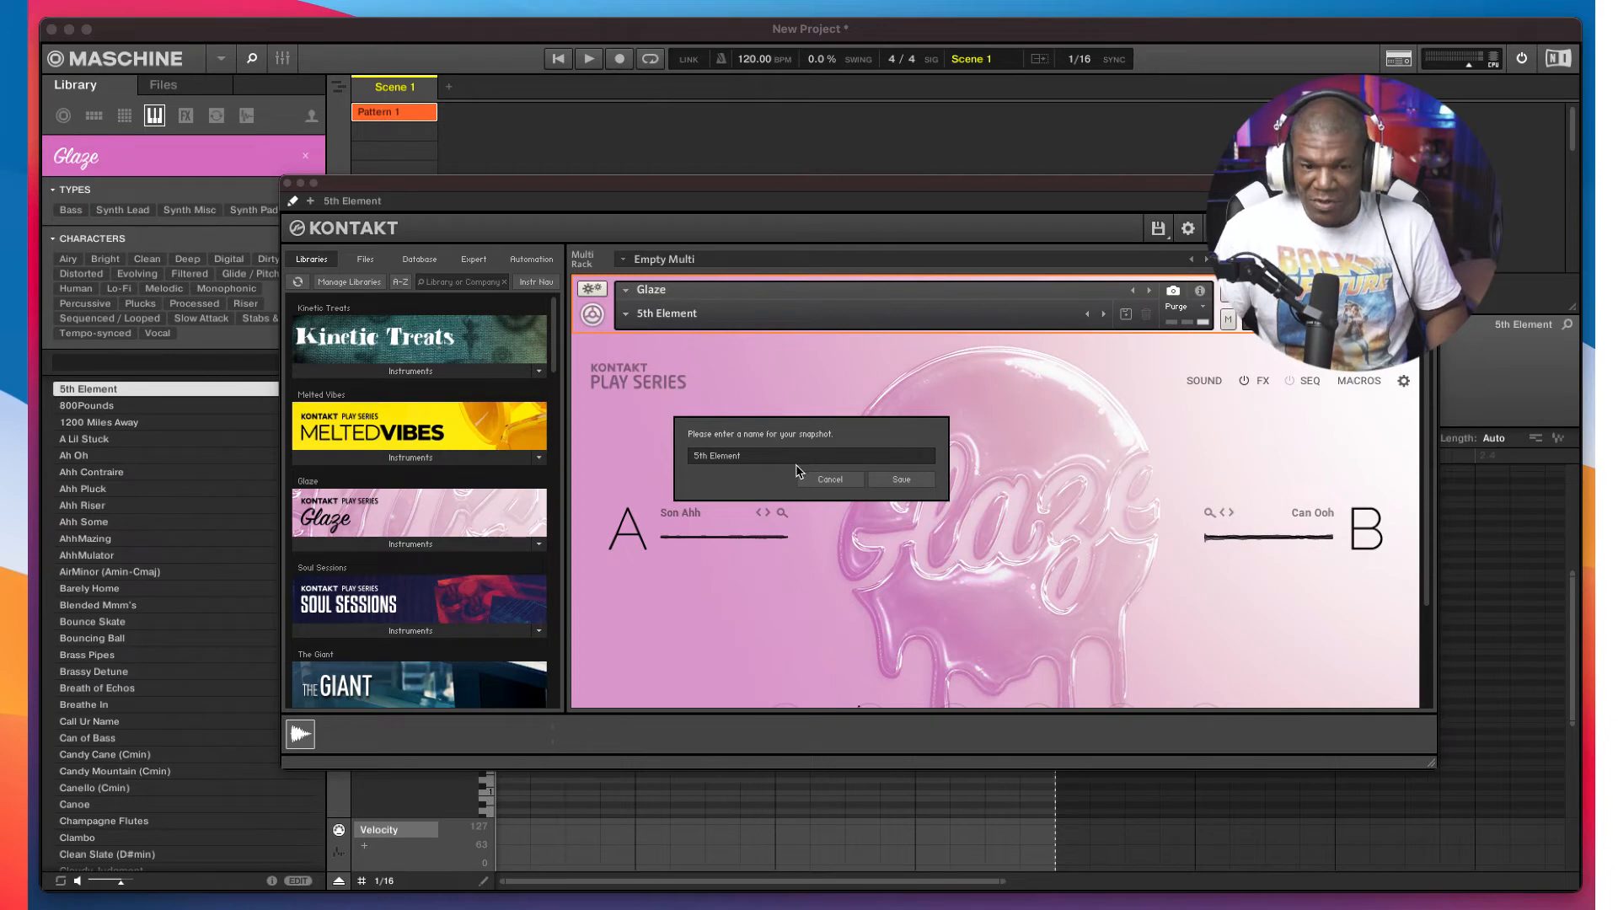
double_click(768, 457)
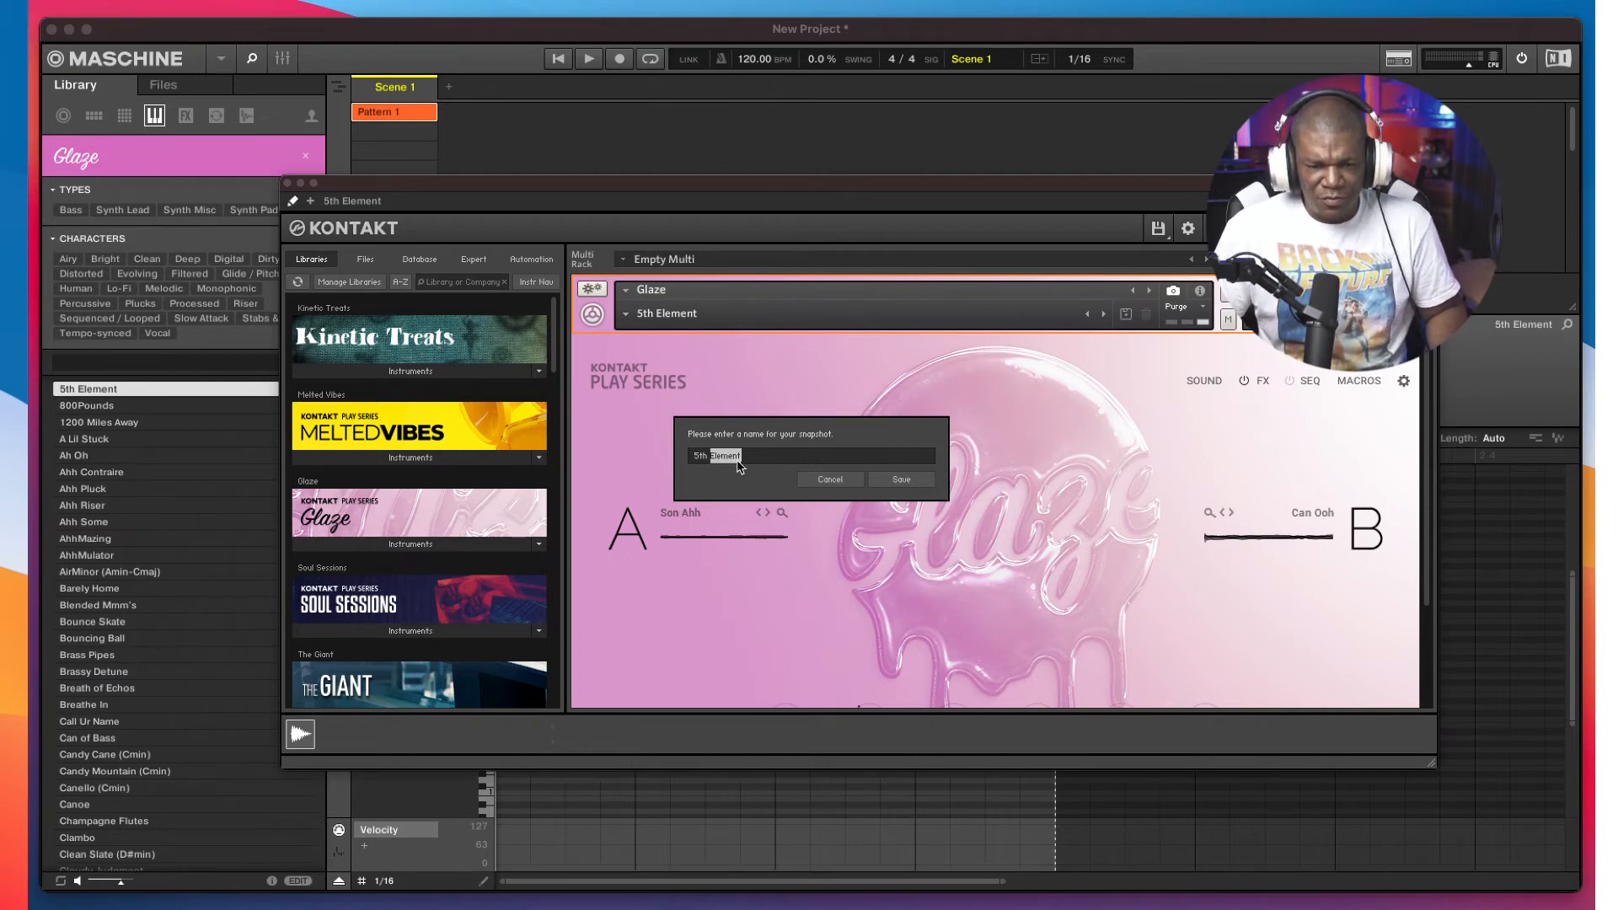
double_click(700, 456)
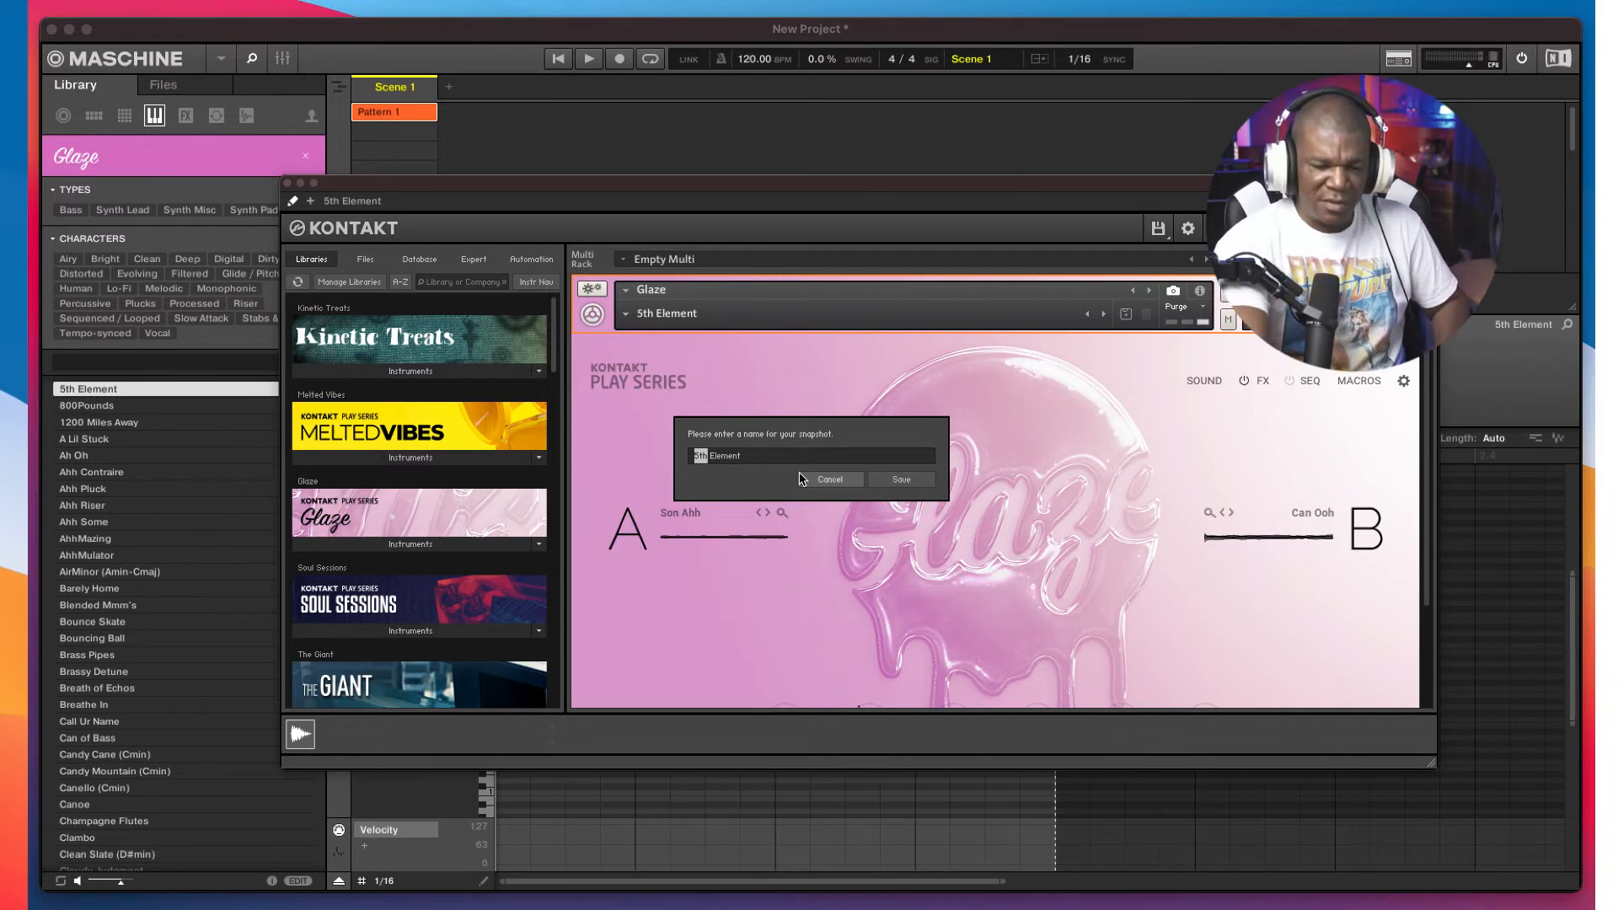
text(6)
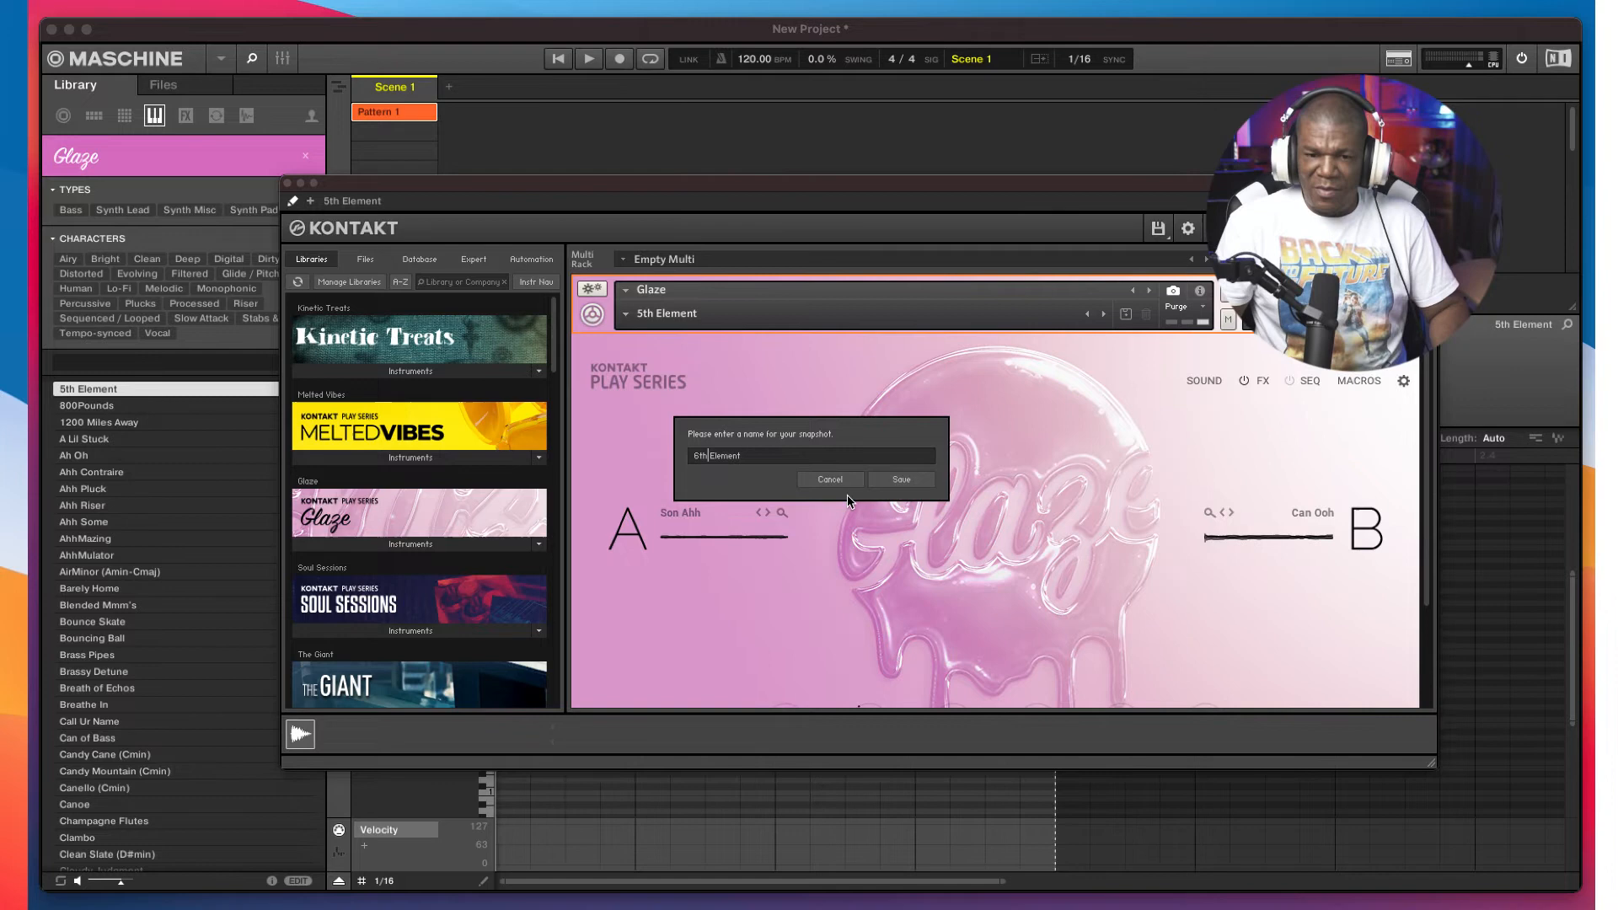
click(900, 482)
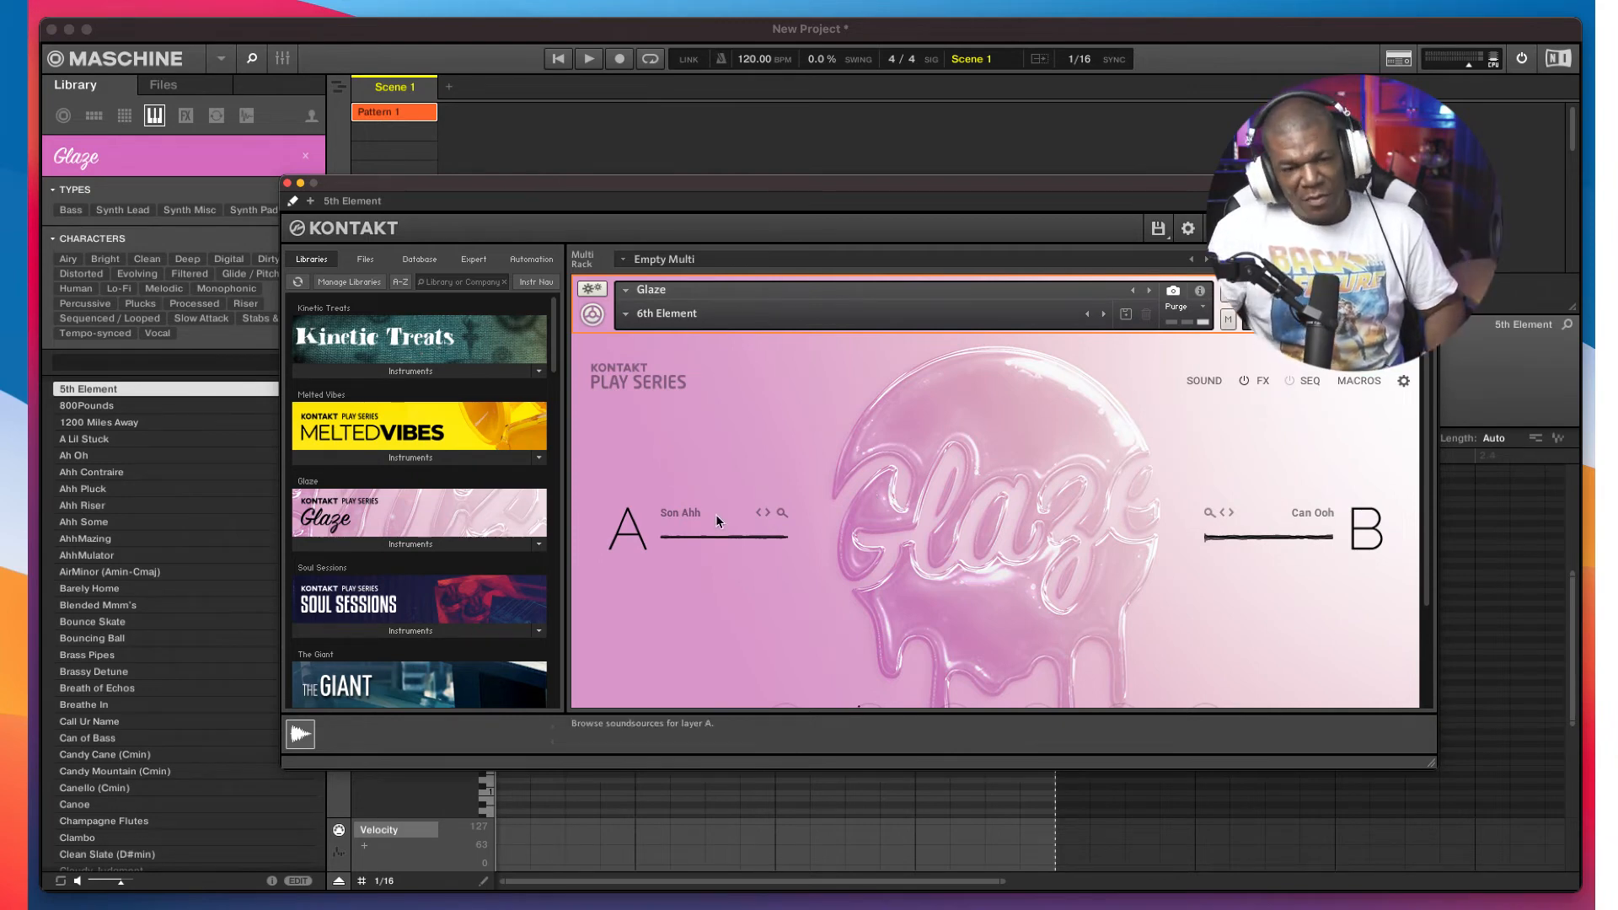
click(629, 316)
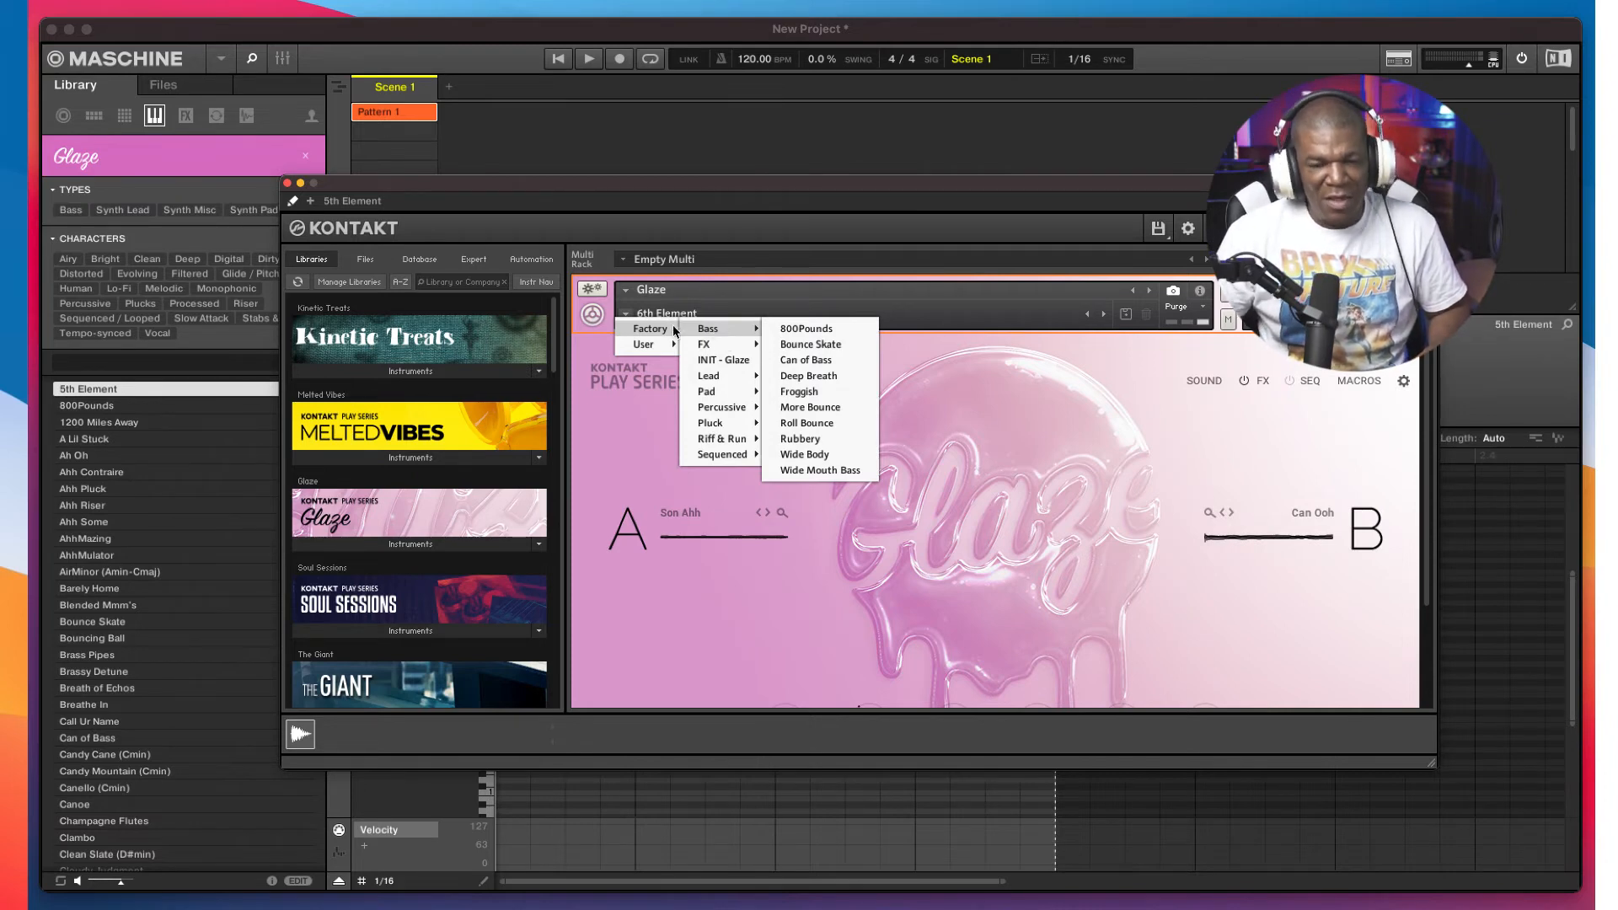
mouse_move(645, 344)
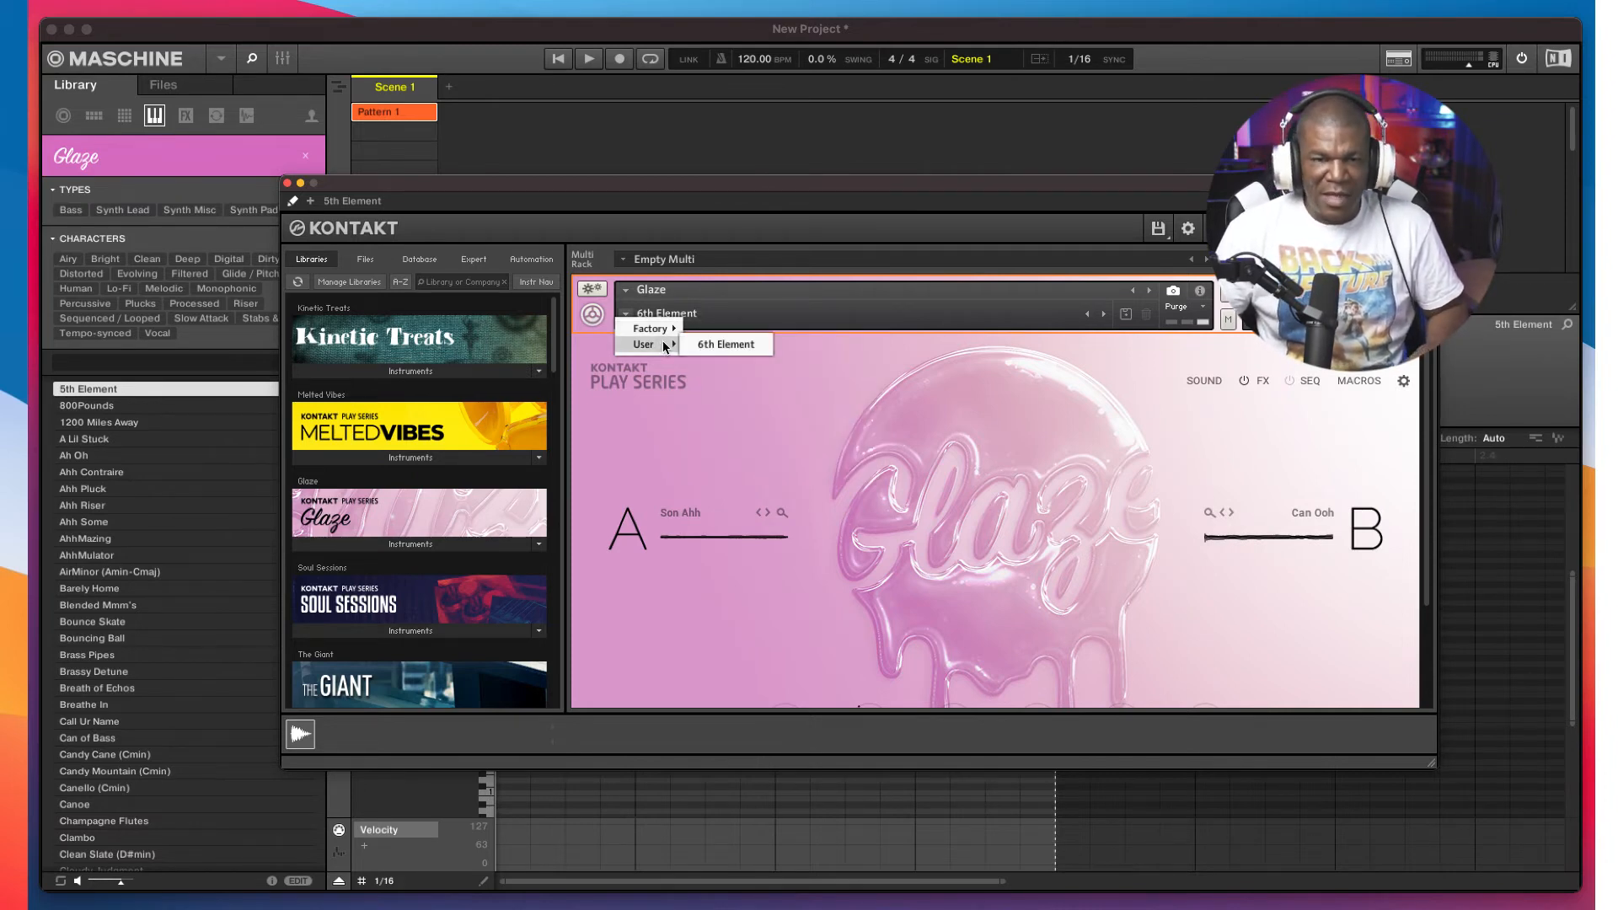
click(726, 346)
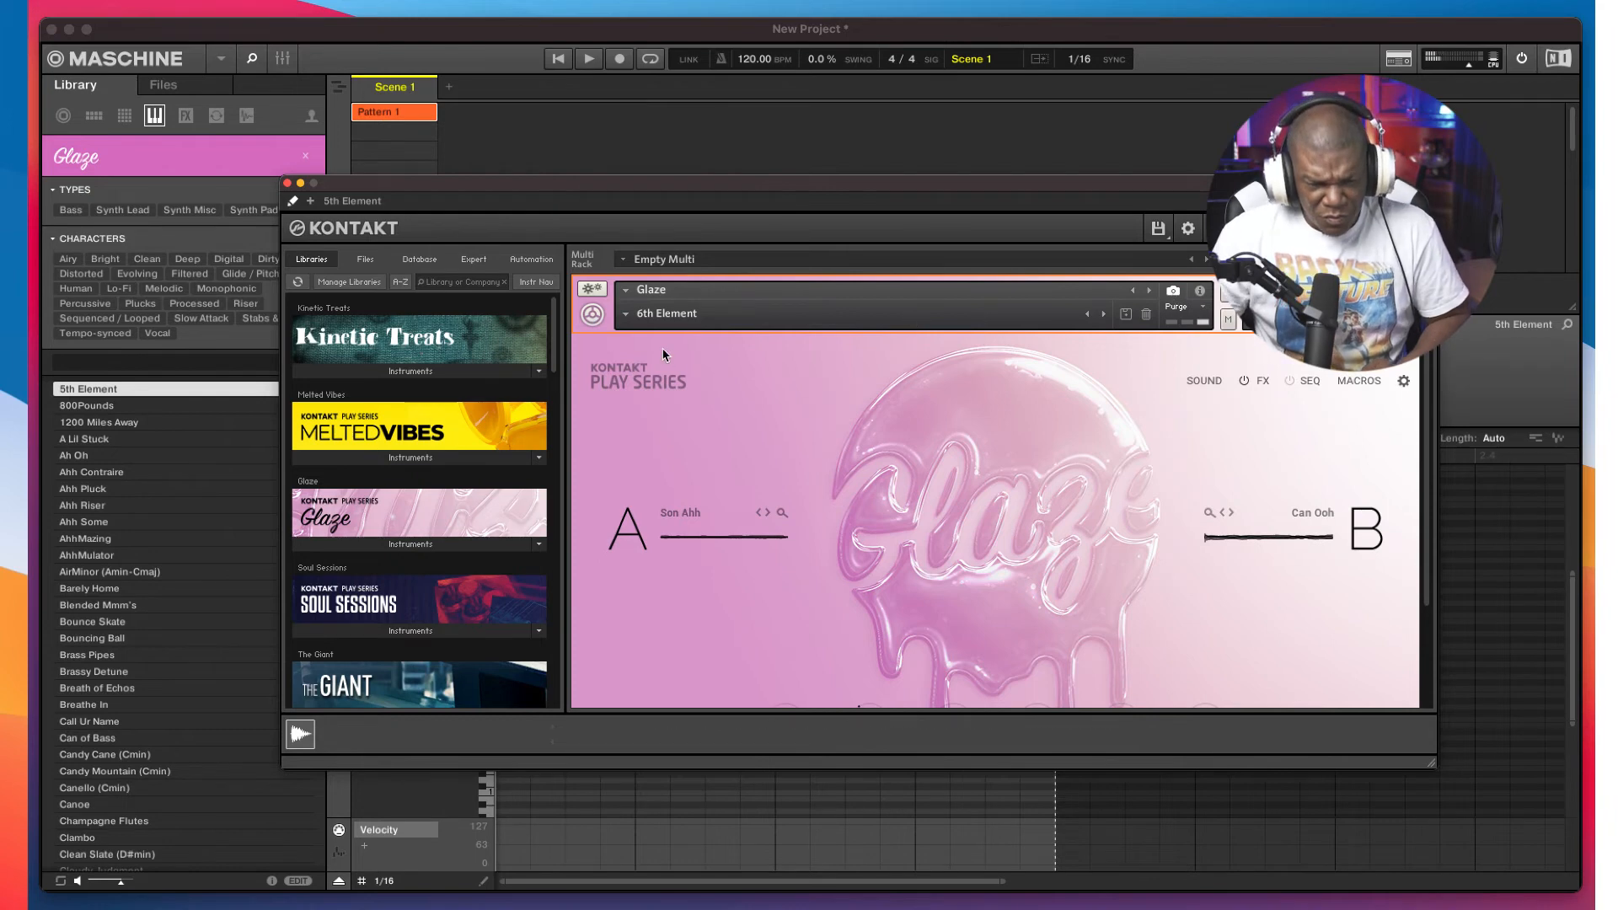
click(625, 314)
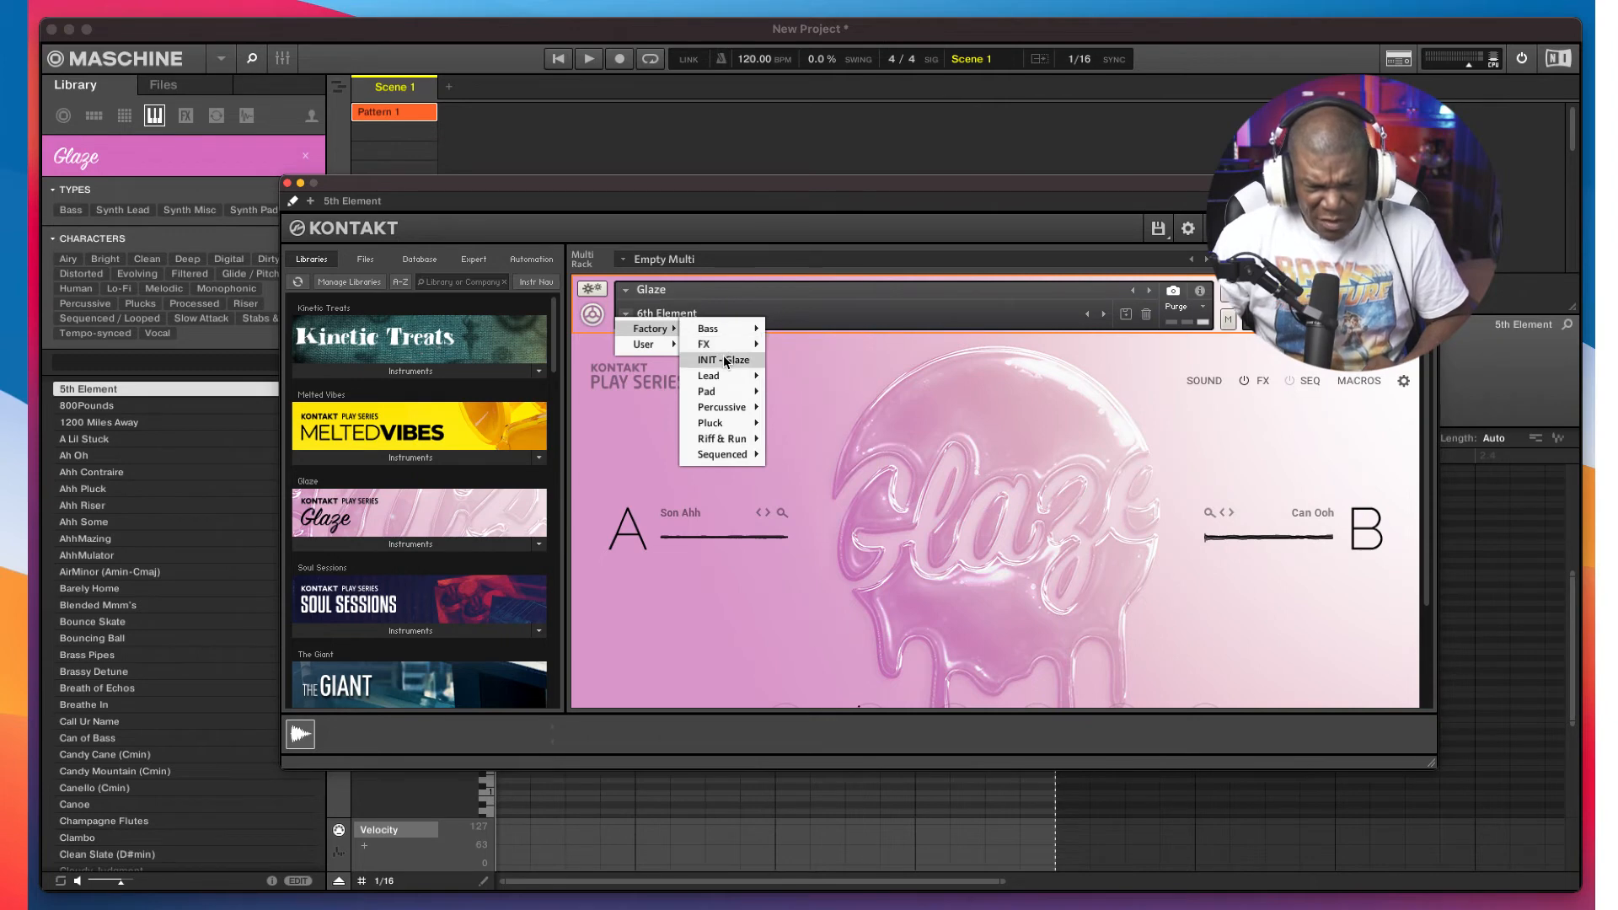
mouse_move(708, 375)
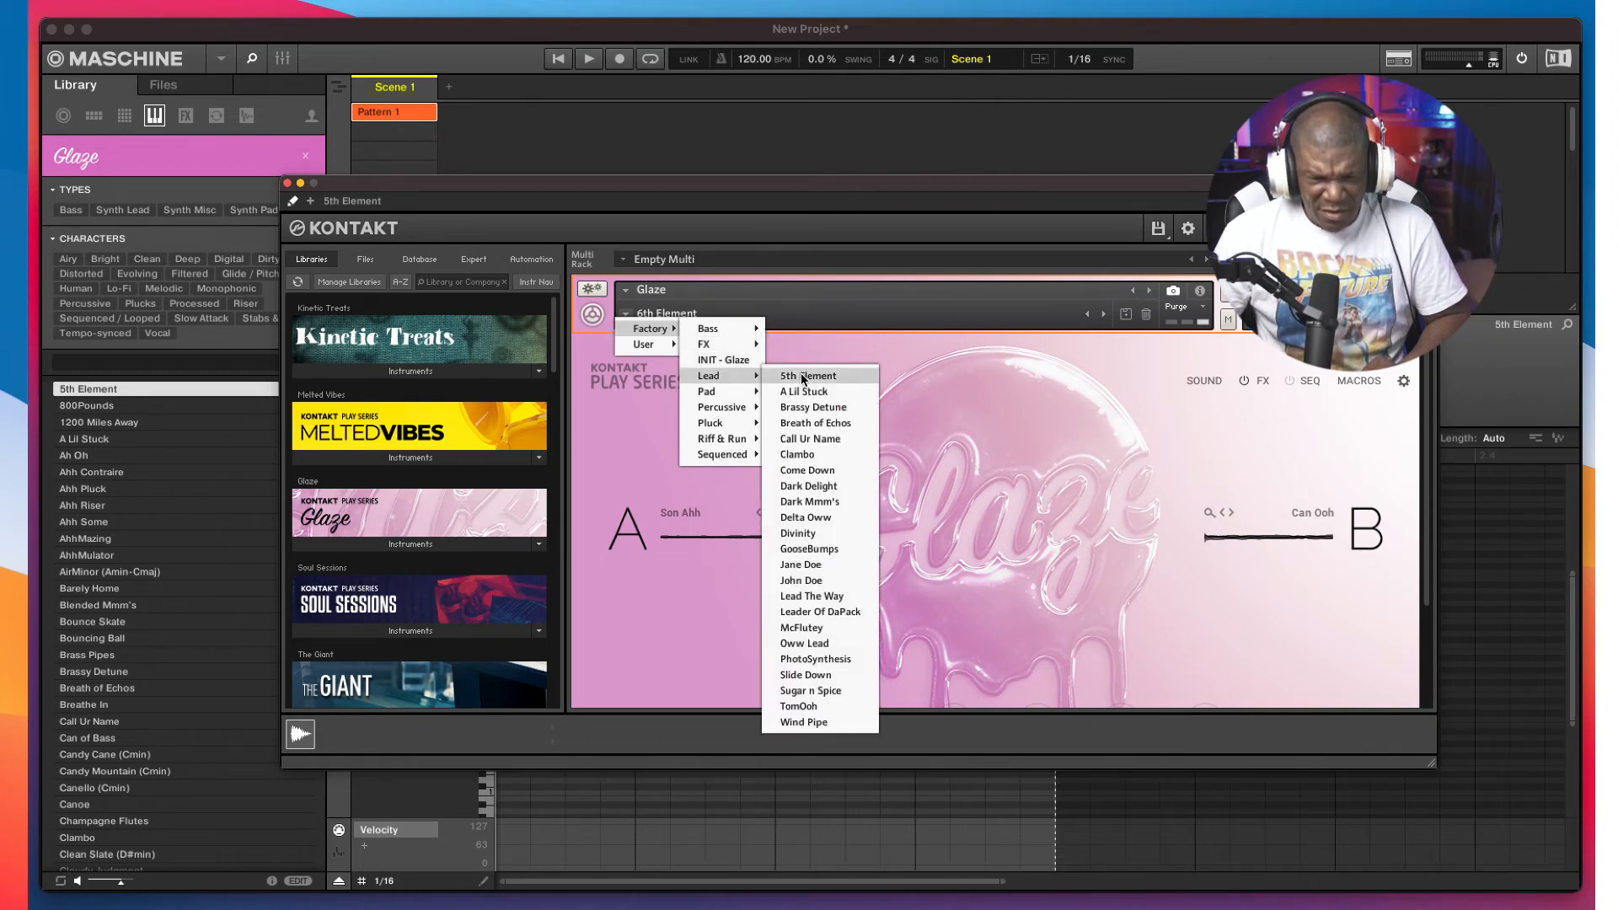
click(802, 377)
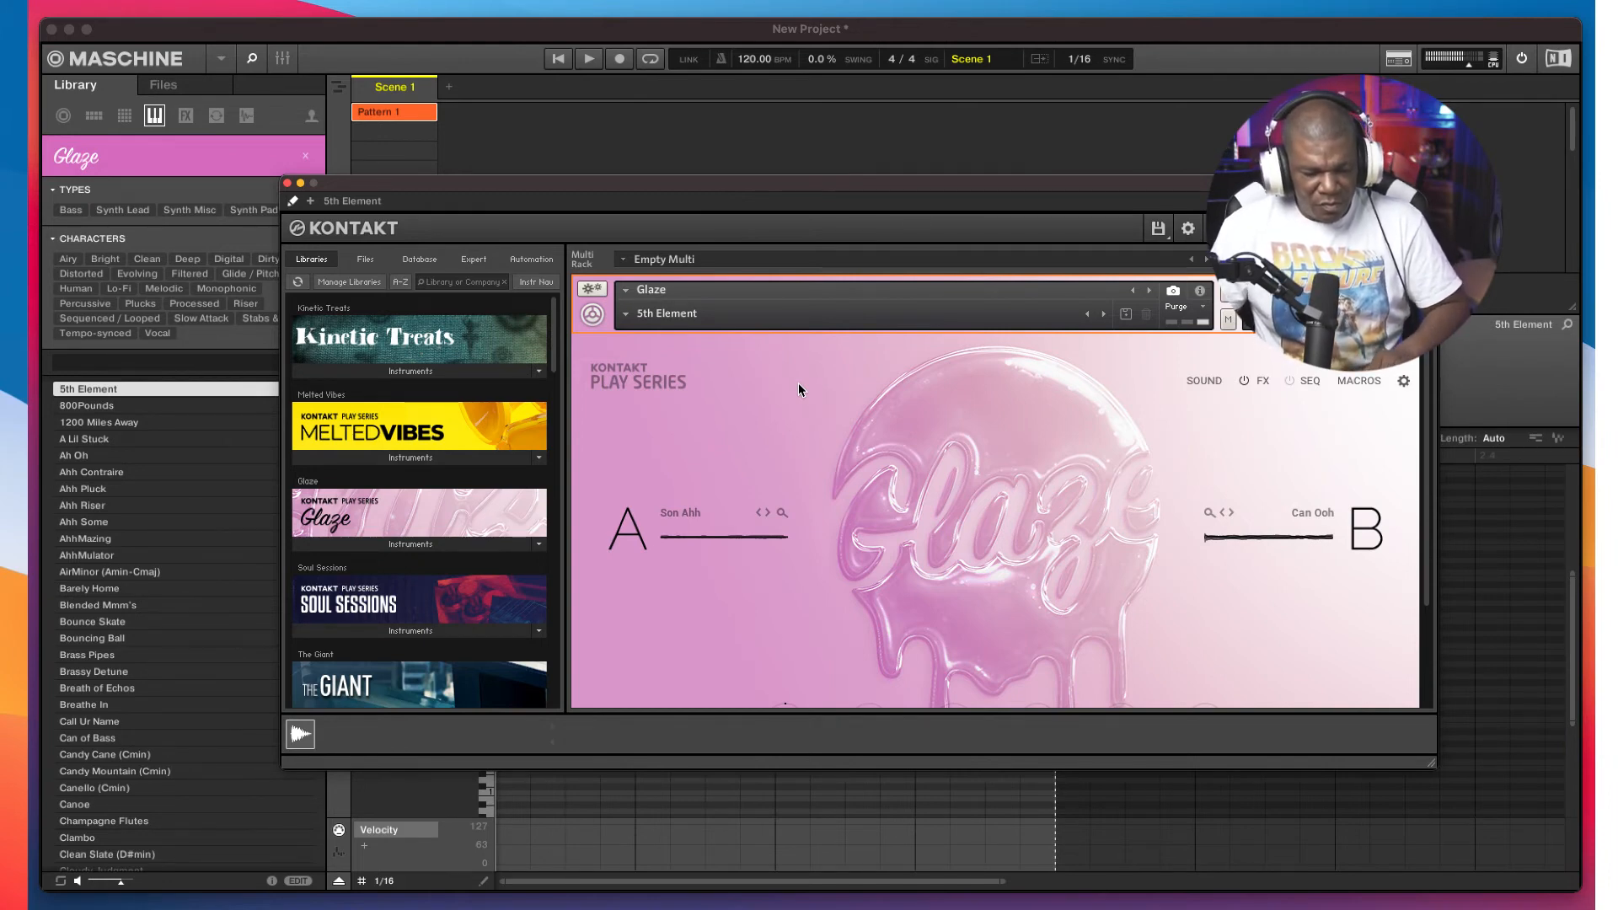
click(628, 316)
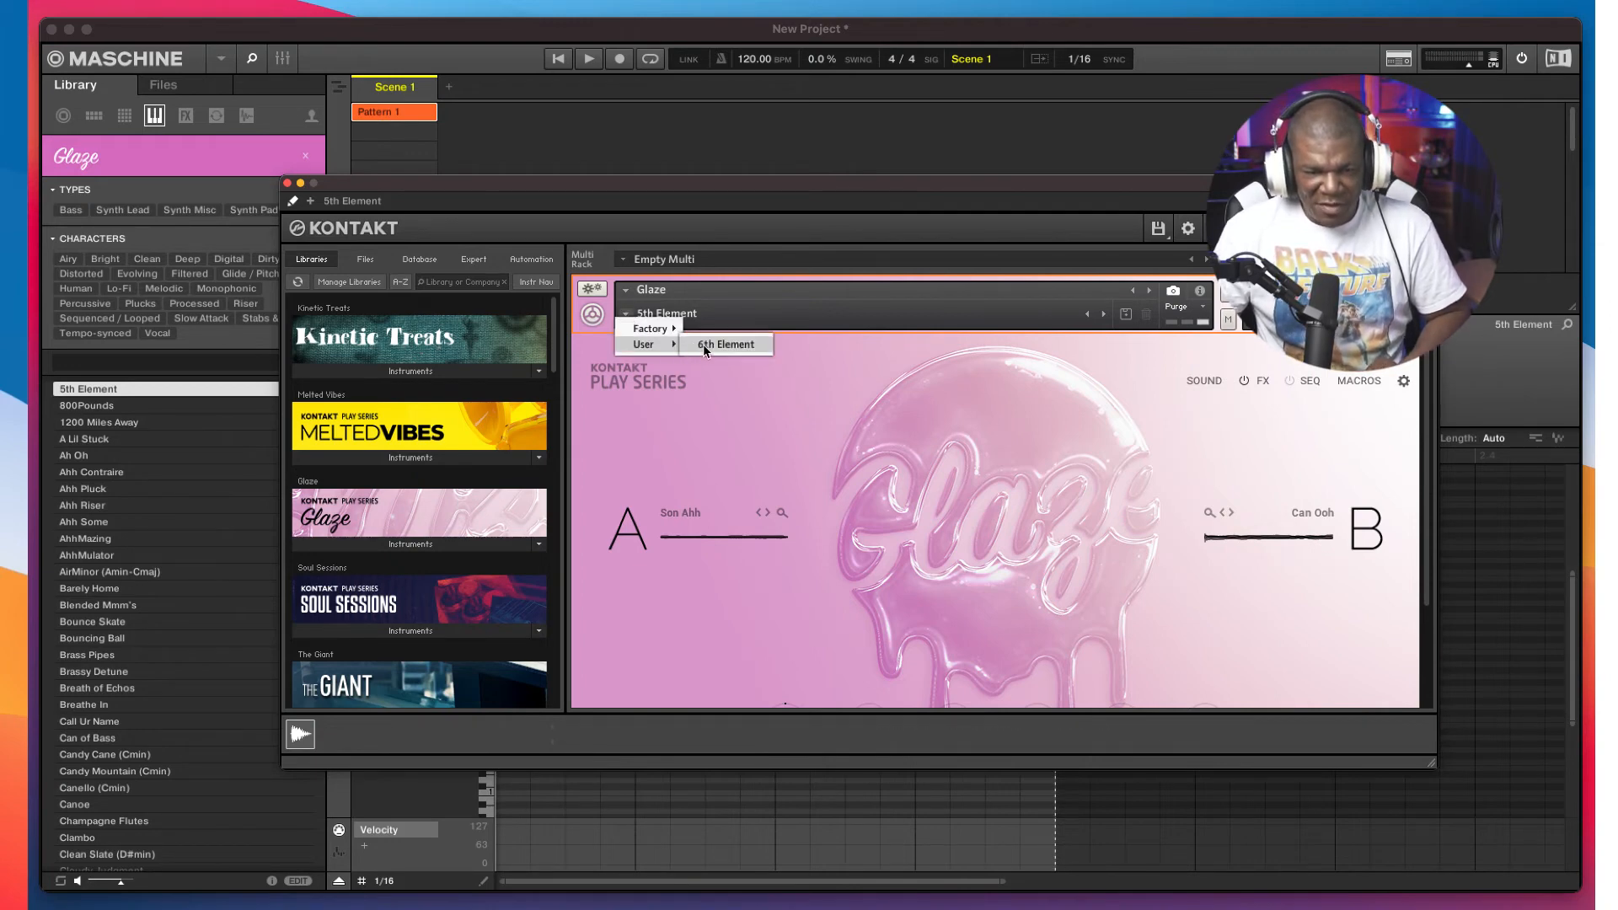
click(703, 344)
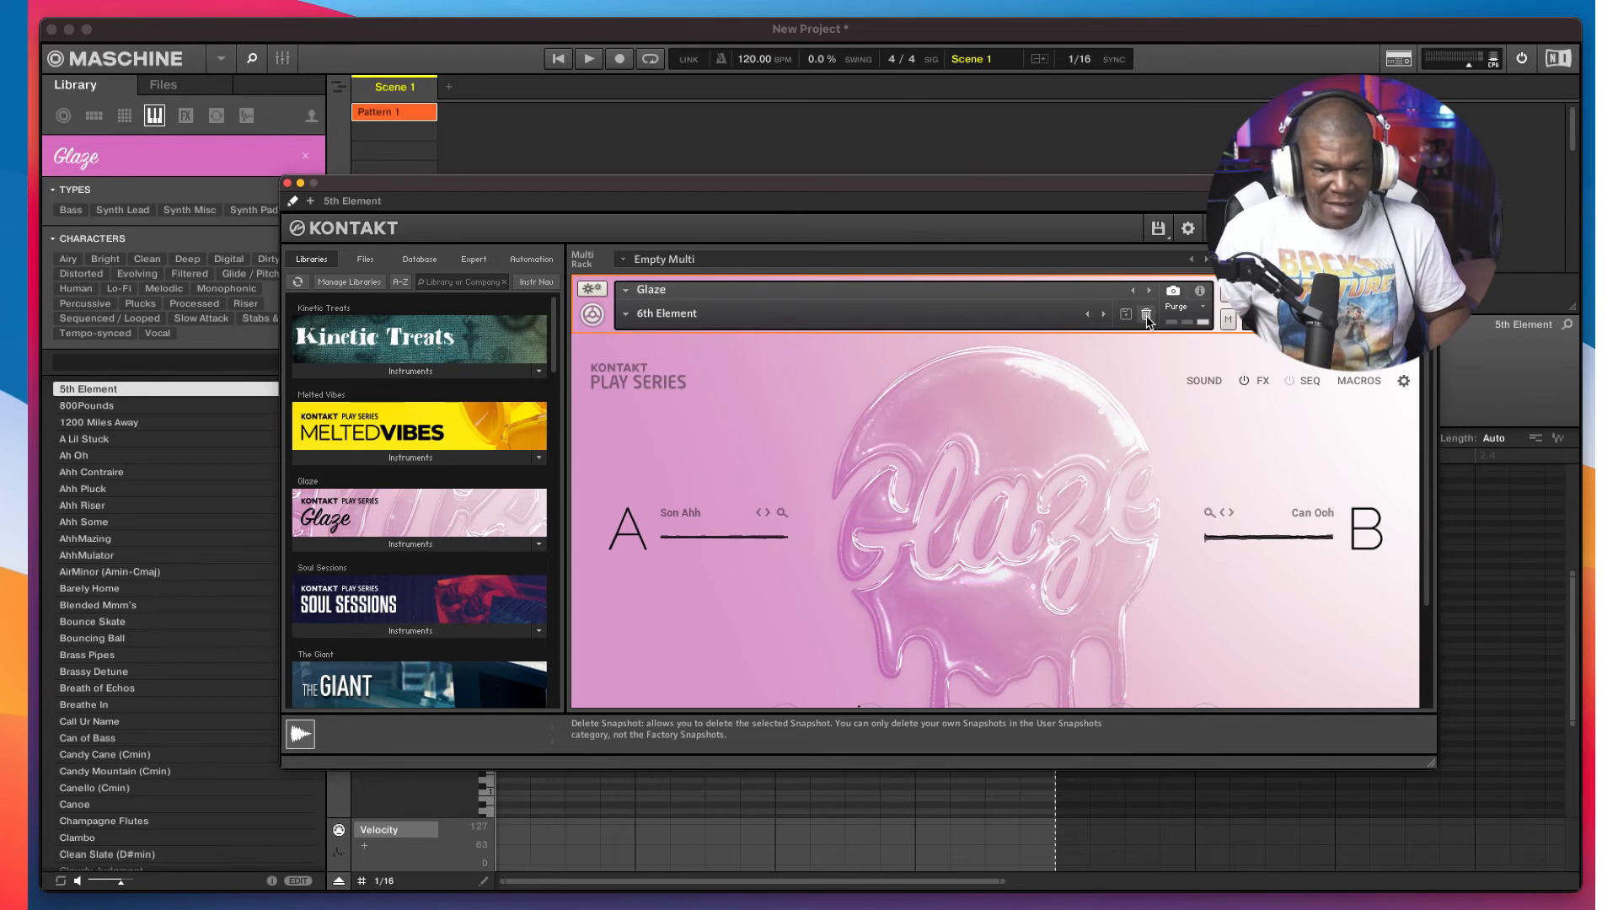
Step: Delete the 6th Element snapshot, confirm, and show the factory snapshot list
click(1147, 316)
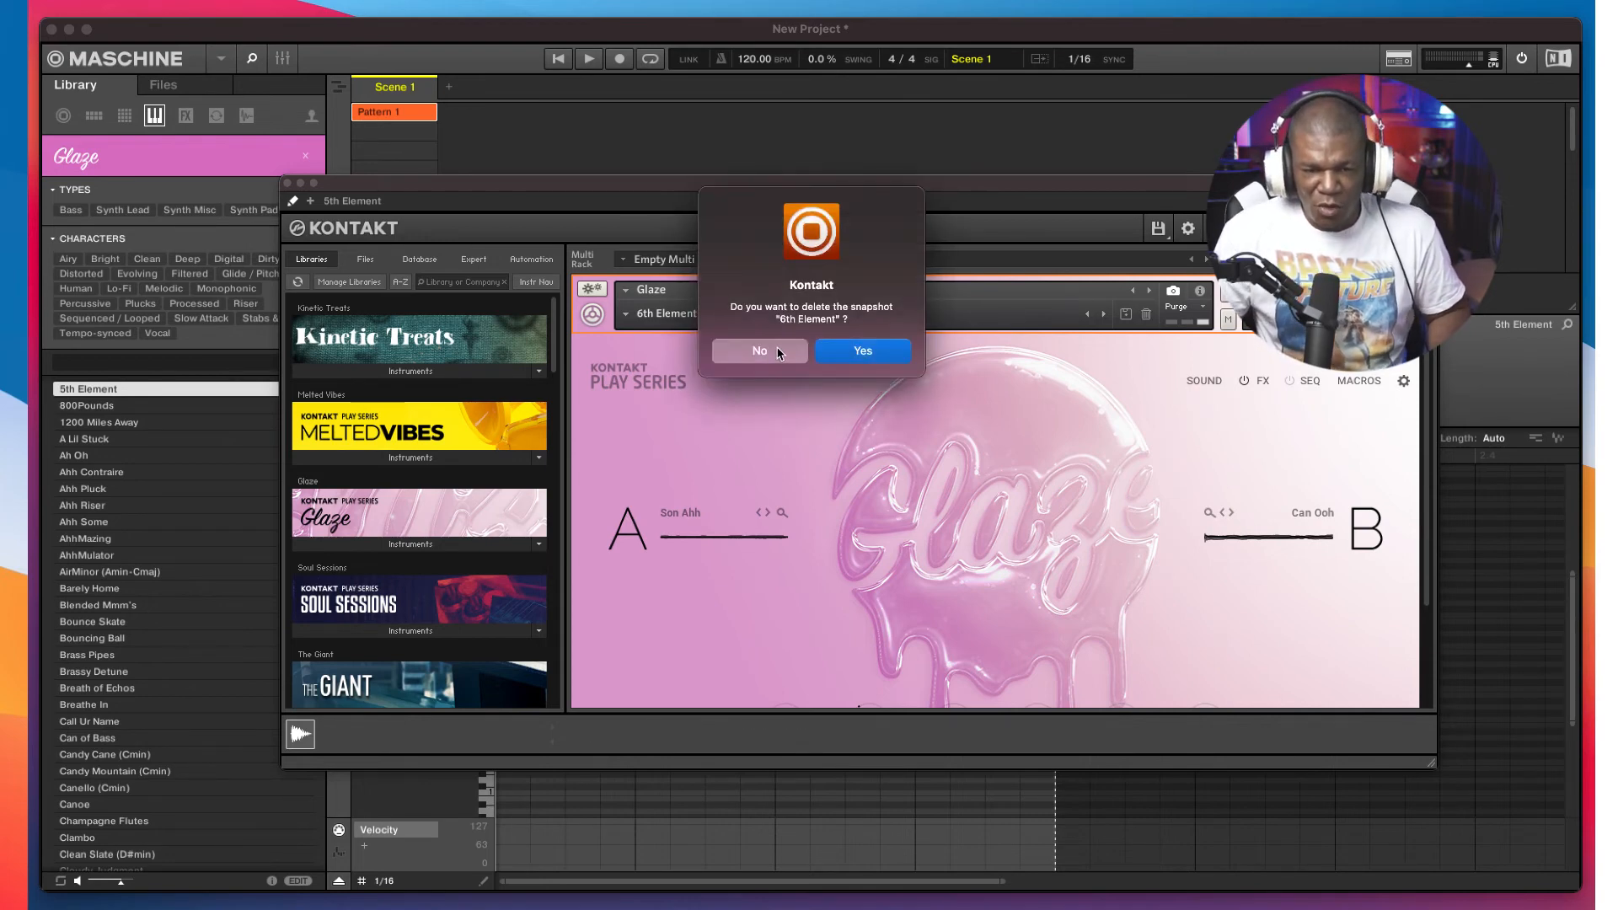
click(856, 354)
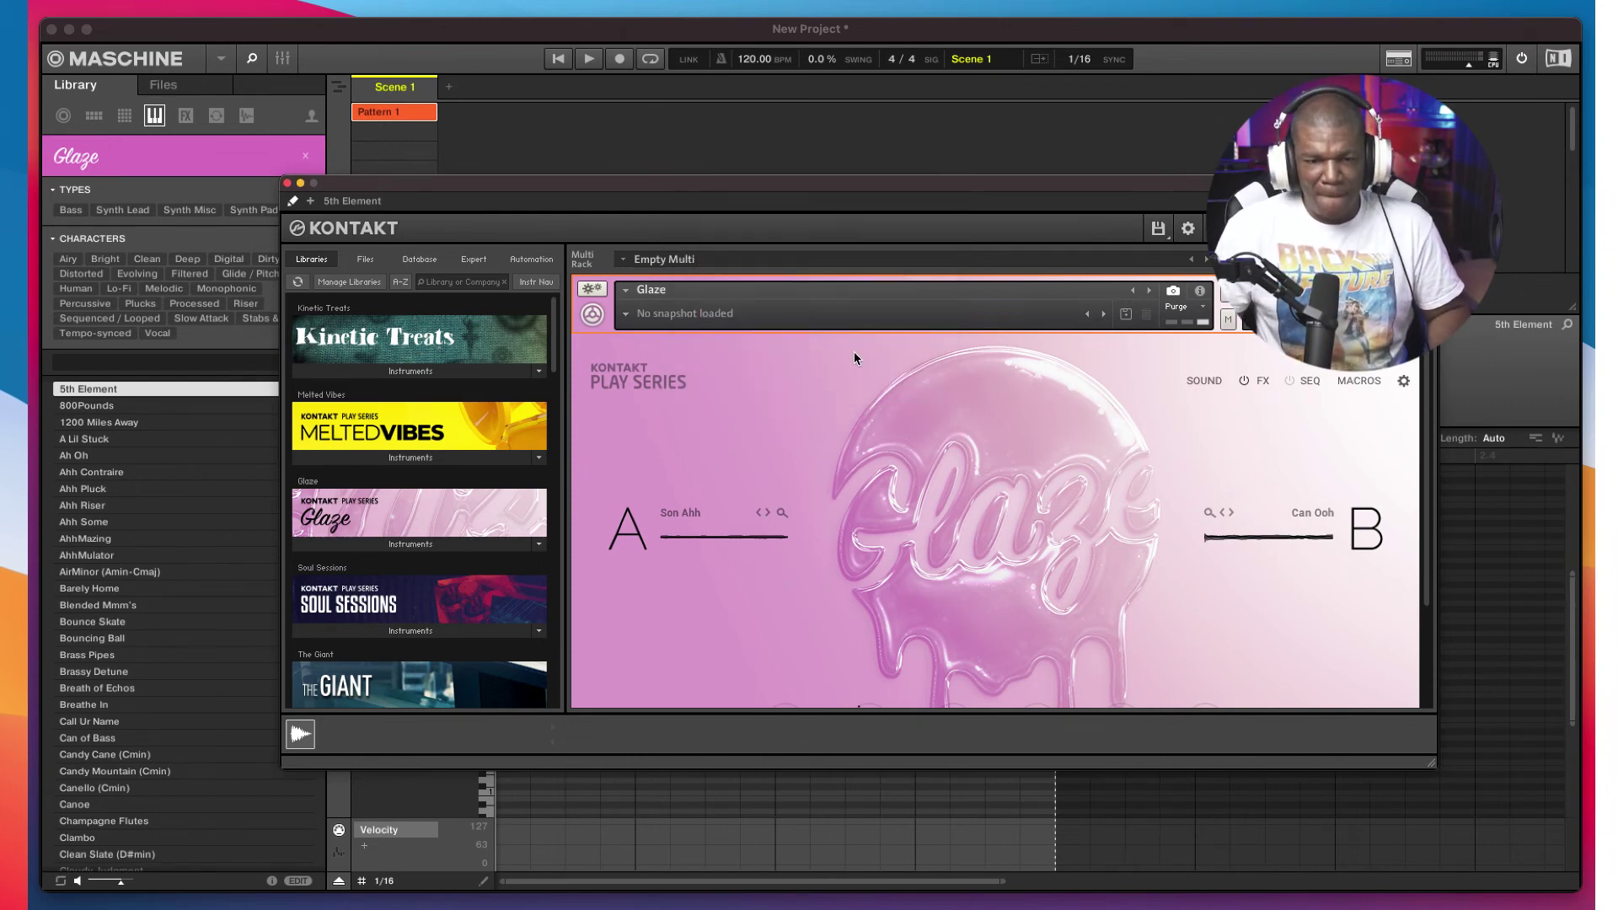
click(628, 314)
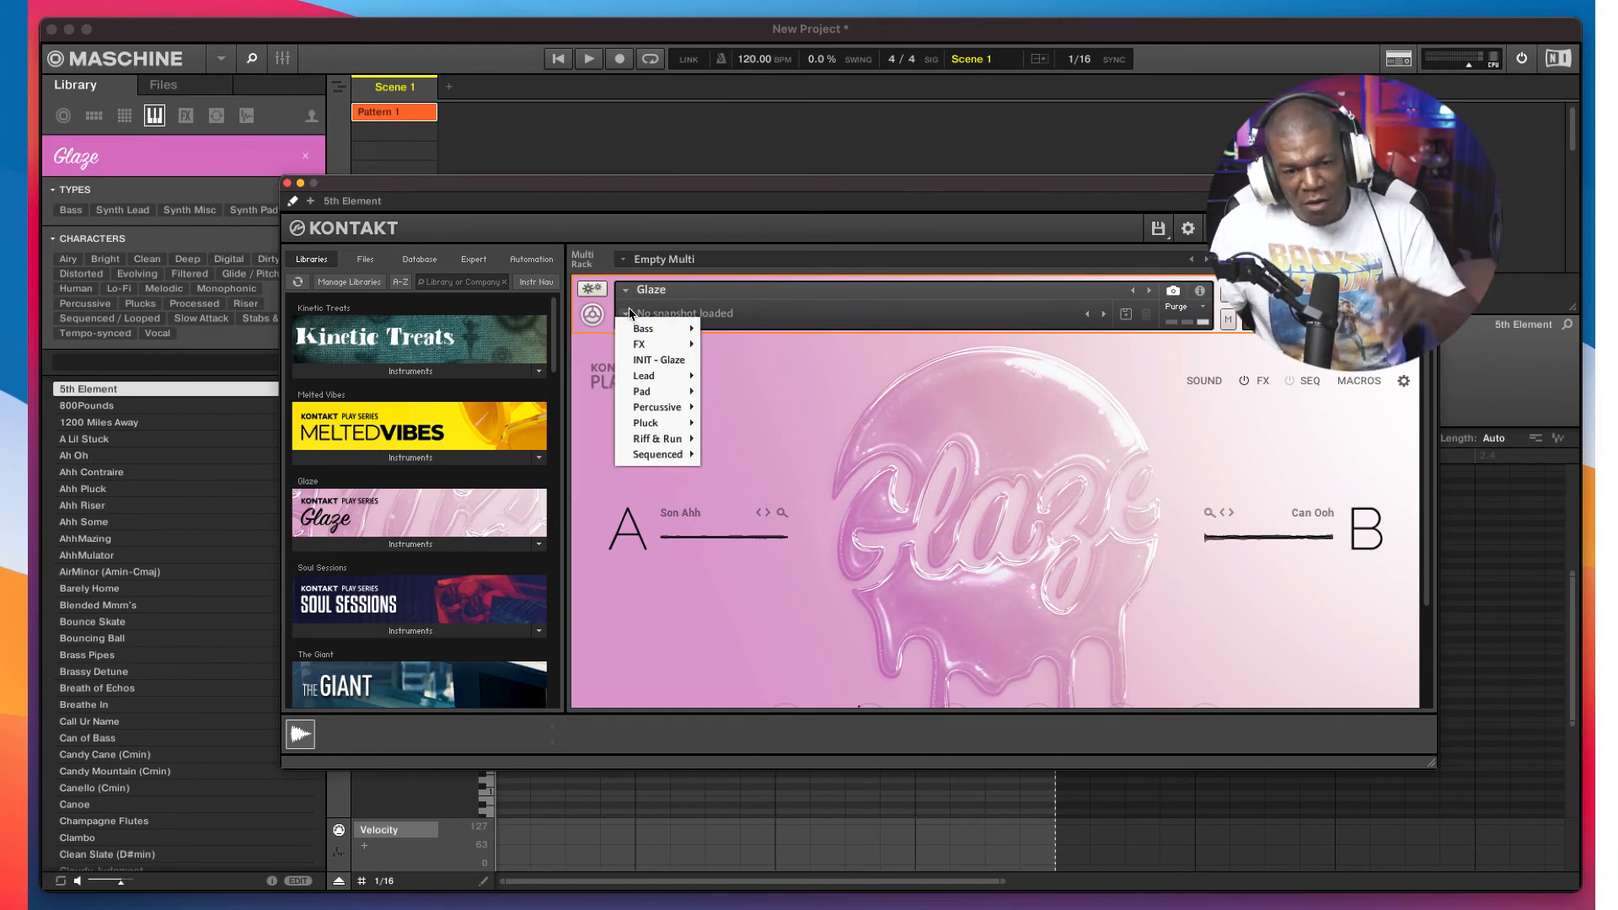
mouse_move(652, 376)
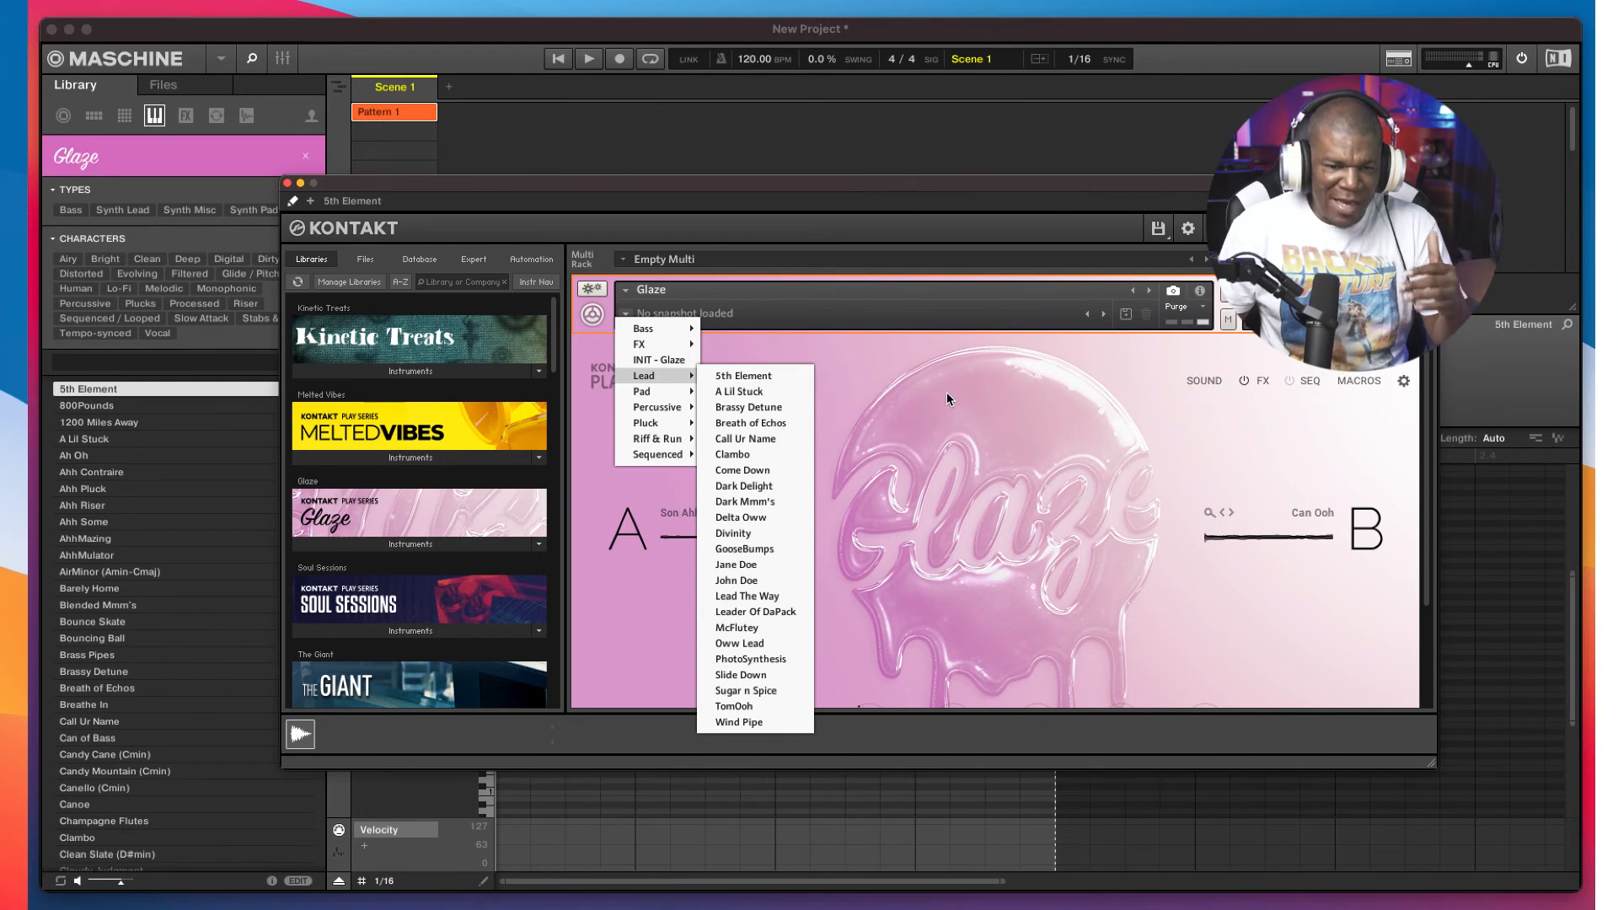
Step: Dismiss the snapshot list so Glaze stays with no snapshot loaded
click(863, 356)
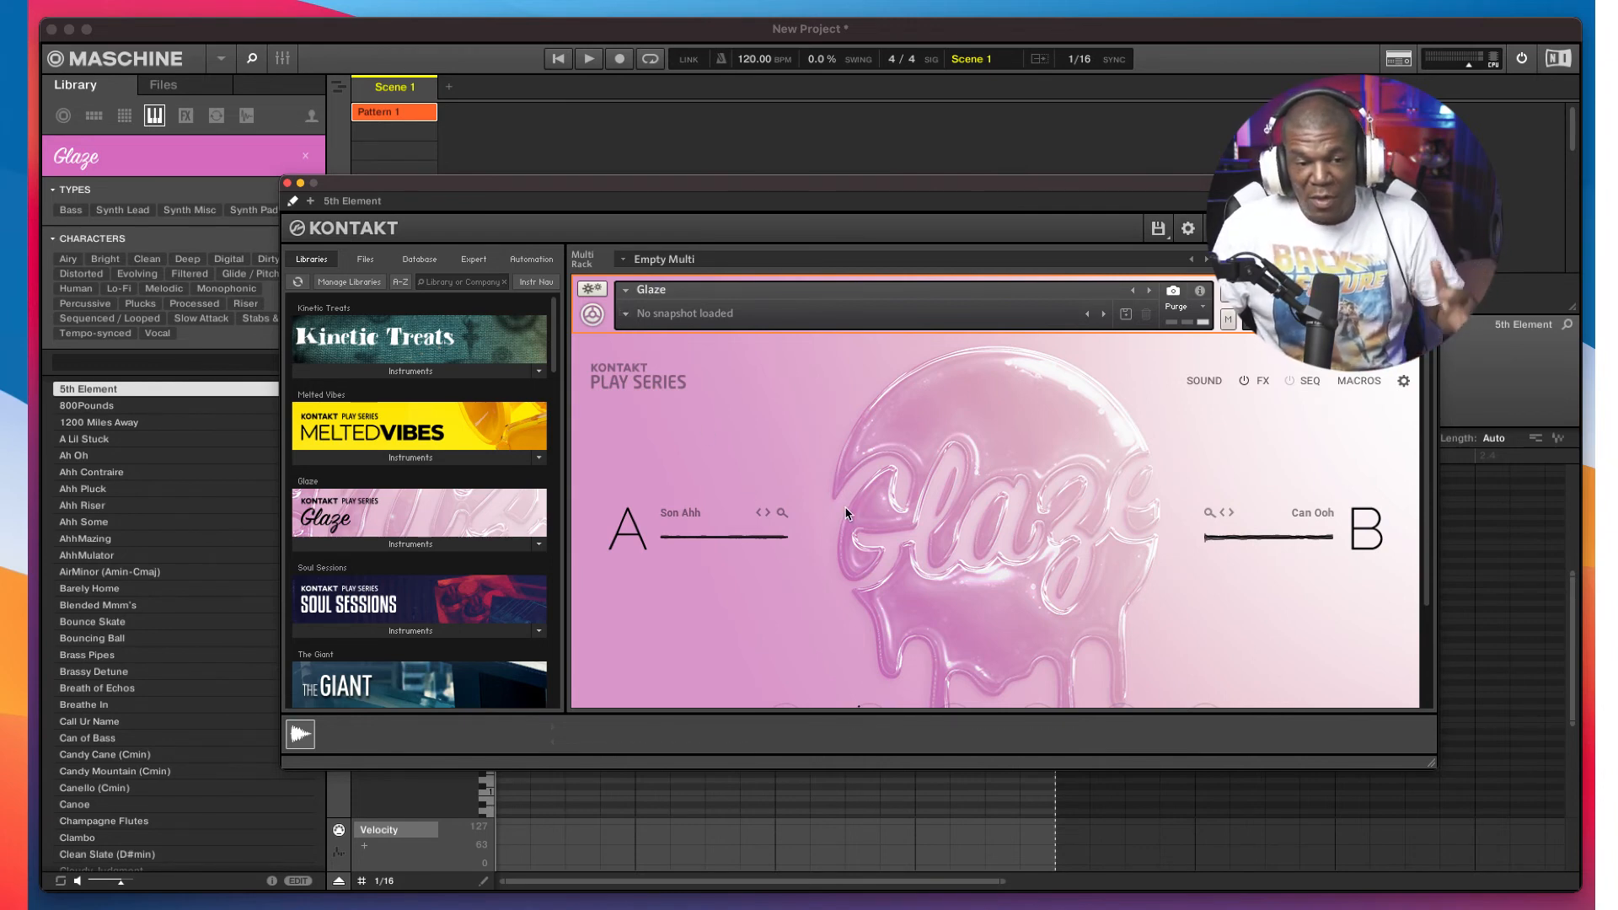
Step: Return Kontakt to the compact Glaze knob view and move the window right and down
click(295, 202)
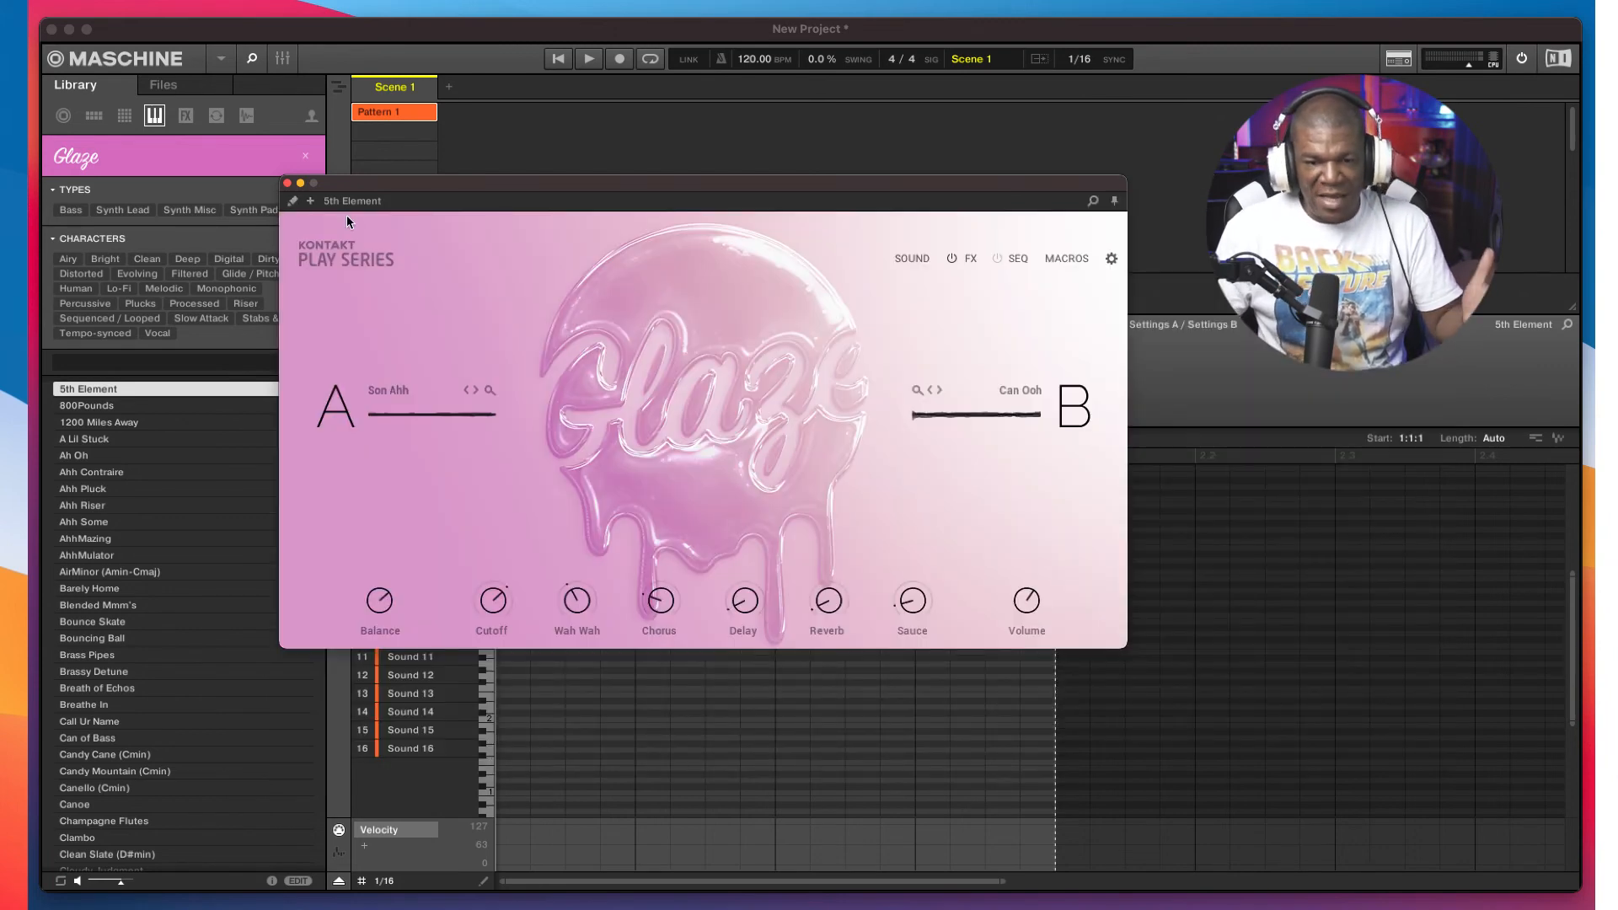
drag(692, 188, 854, 232)
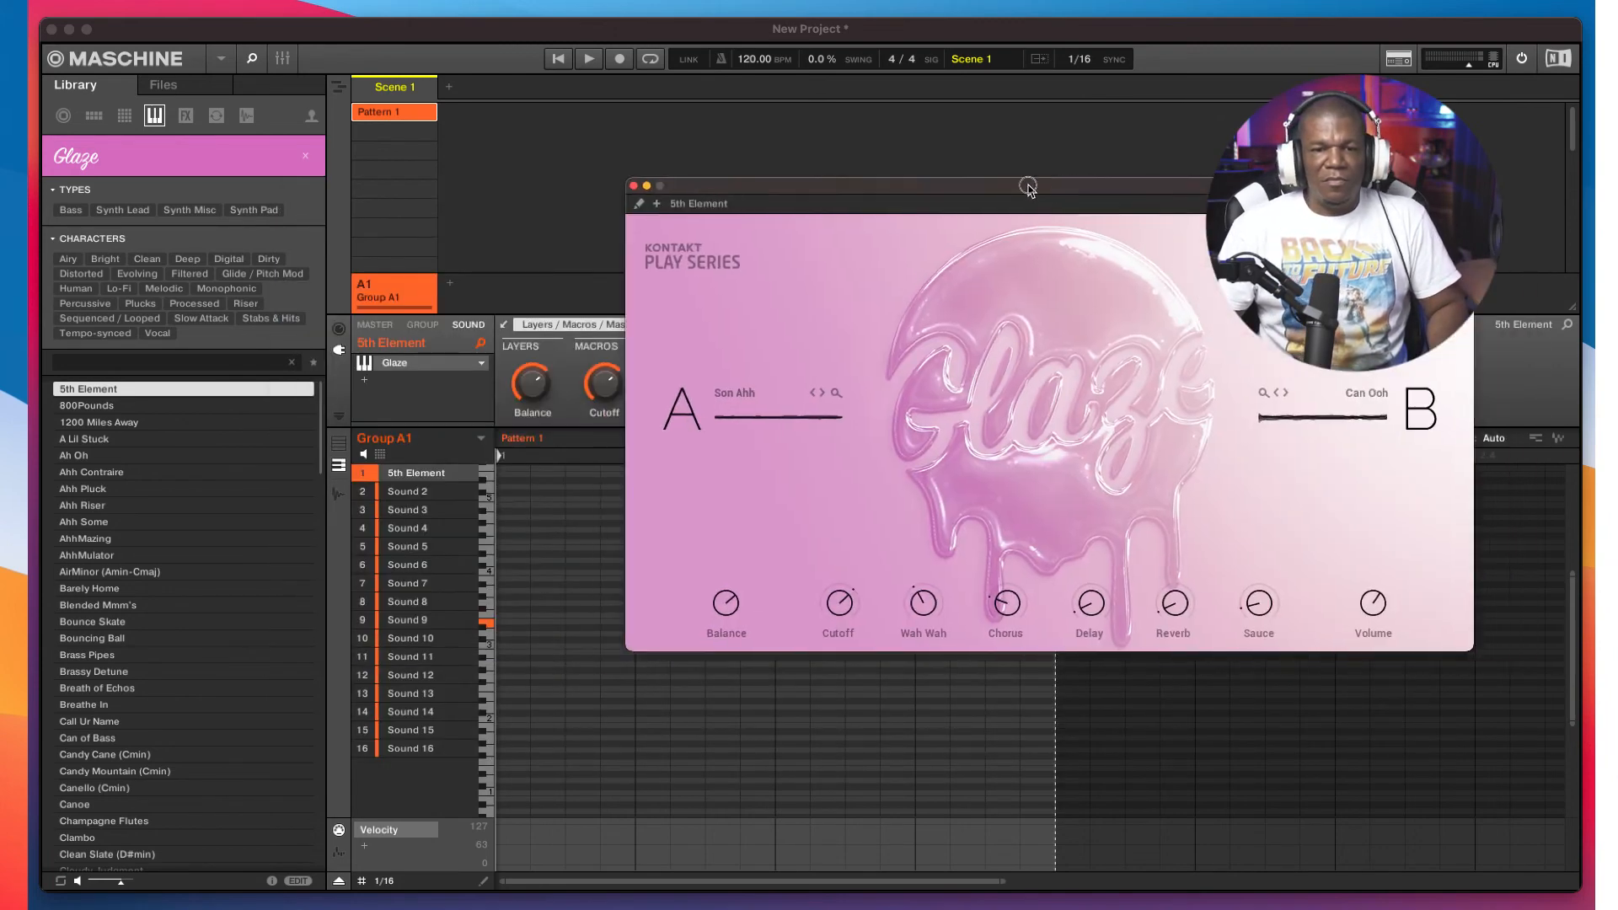